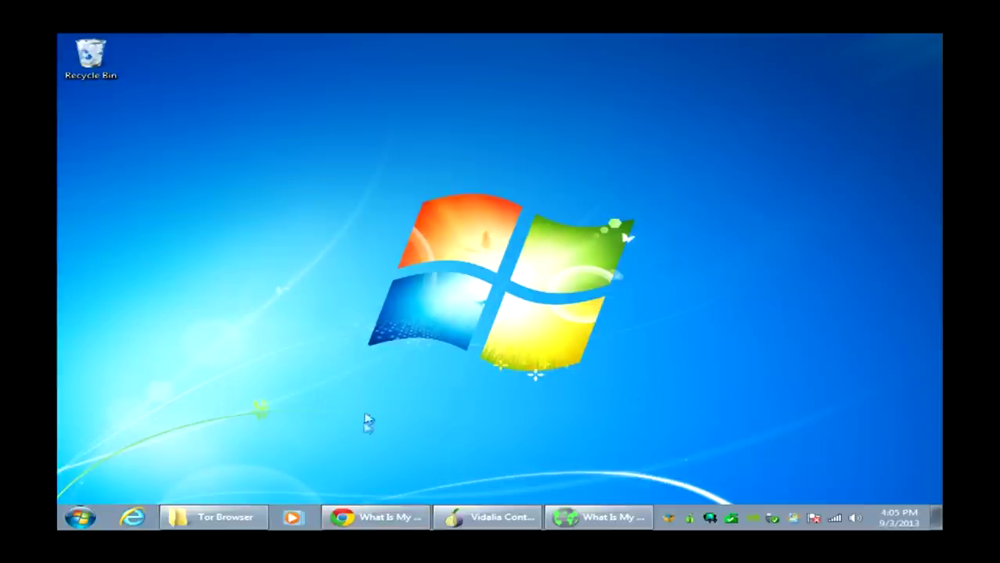
Switch to Chrome and open the Tor Browser Bundle page from the projects listed on torproject.org
click(383, 518)
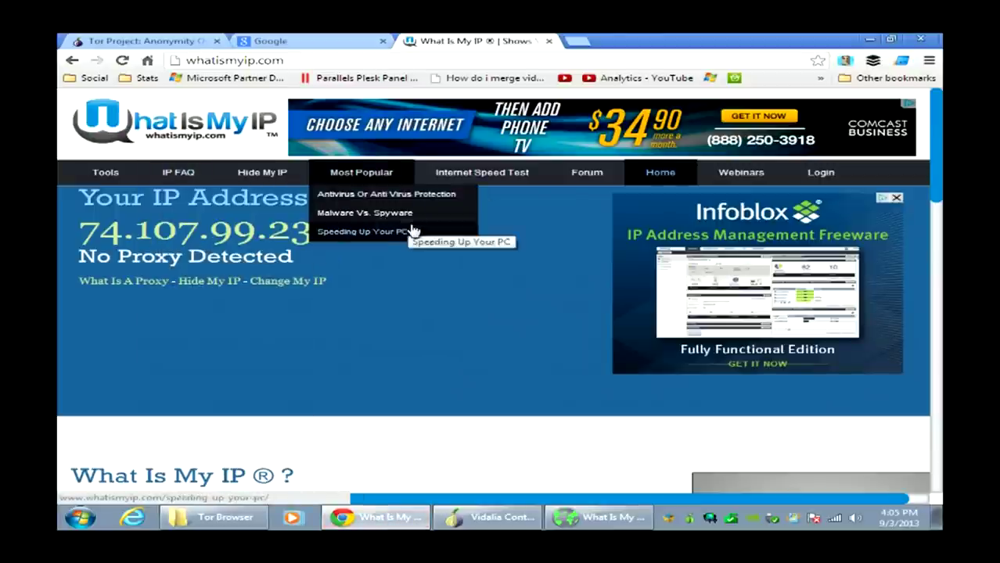
click(174, 41)
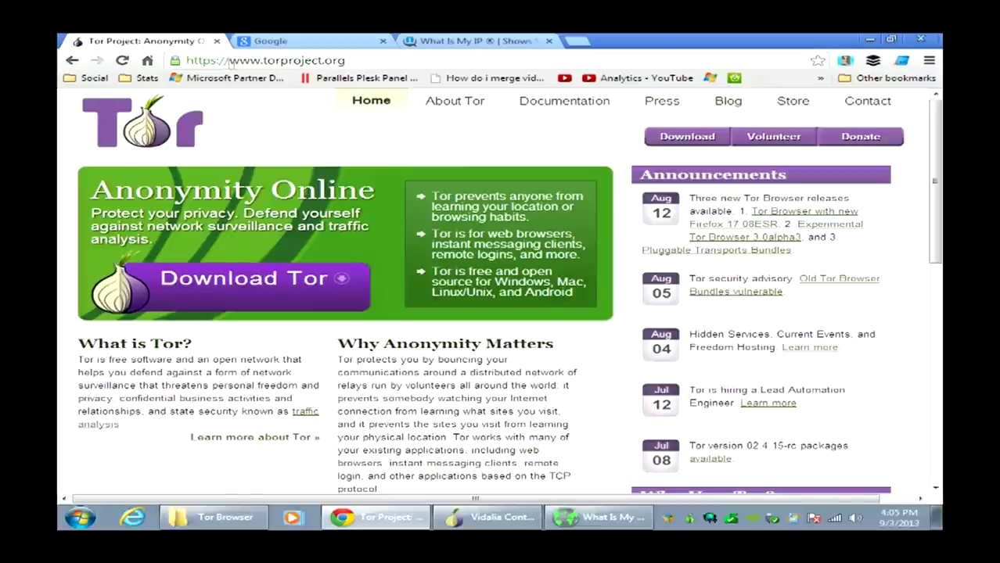
drag(264, 60, 354, 64)
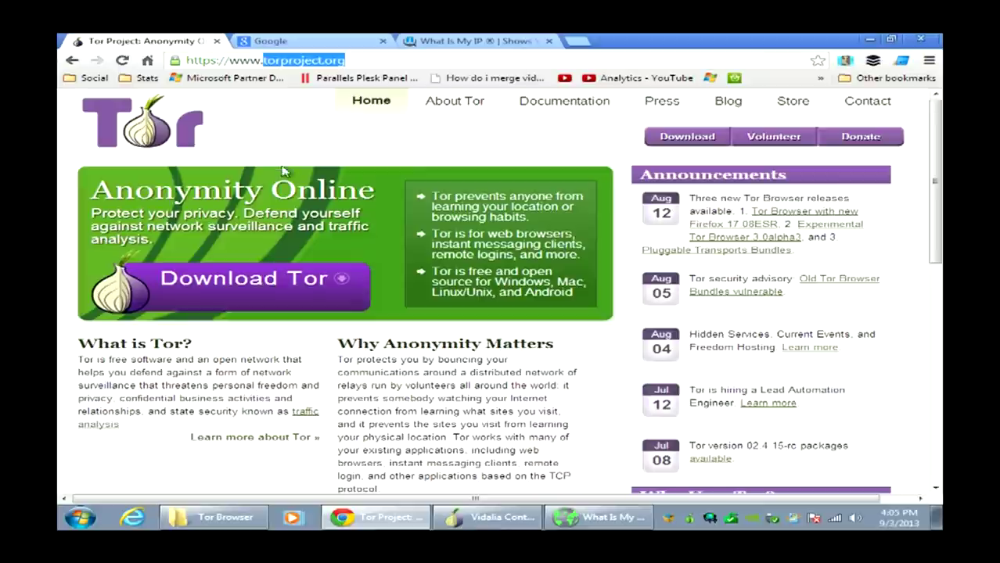
scroll(263, 185, down, 5)
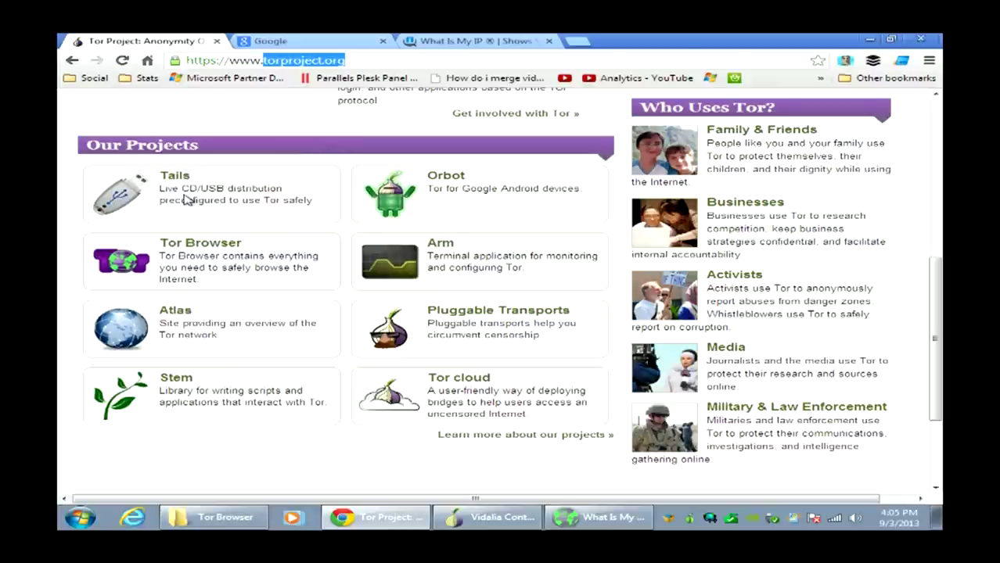
click(201, 247)
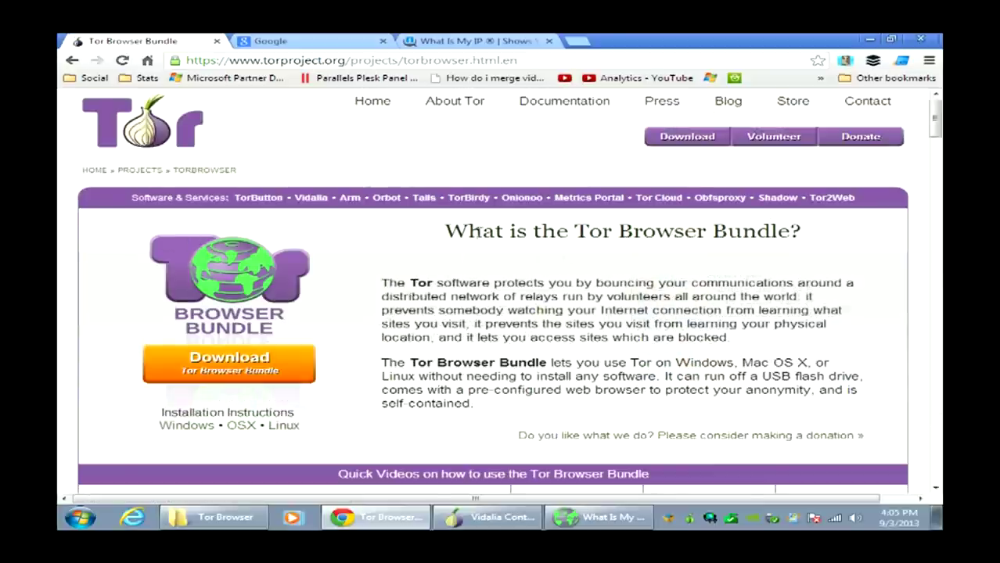
scroll(477, 235, down, 2)
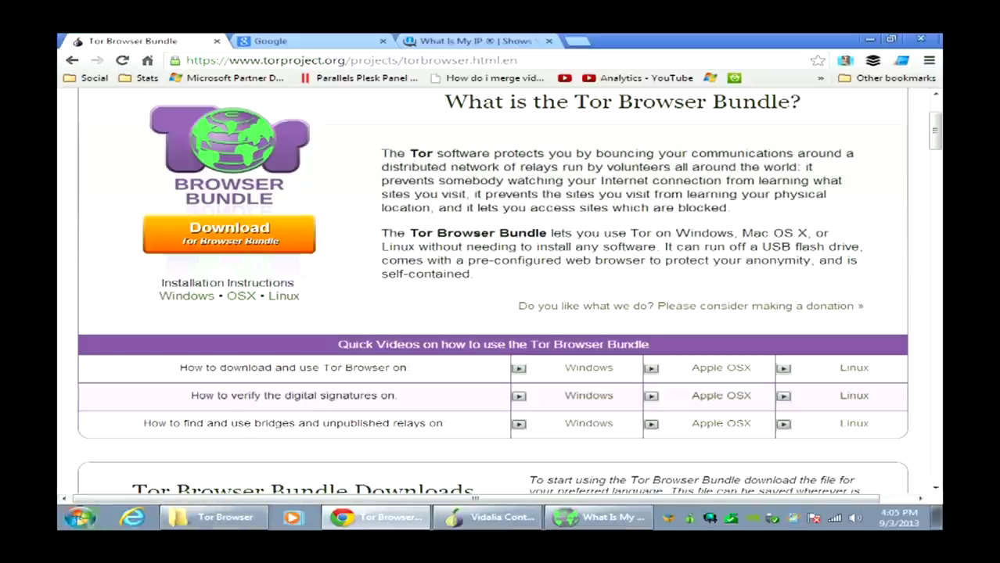
Find the Start Tor Browser application in the Tor Browser folder under Downloads, and minimize the folder window
click(81, 518)
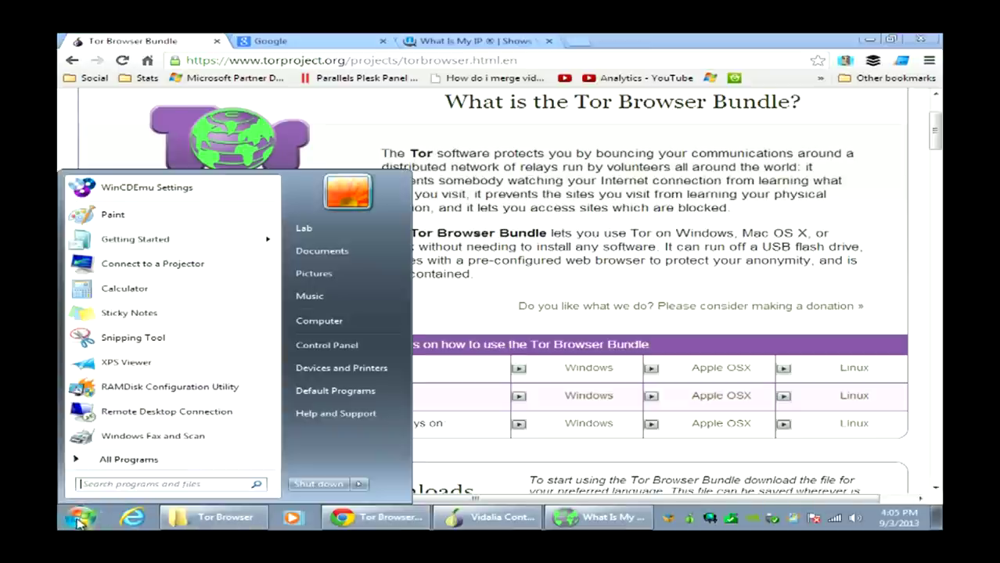
click(321, 228)
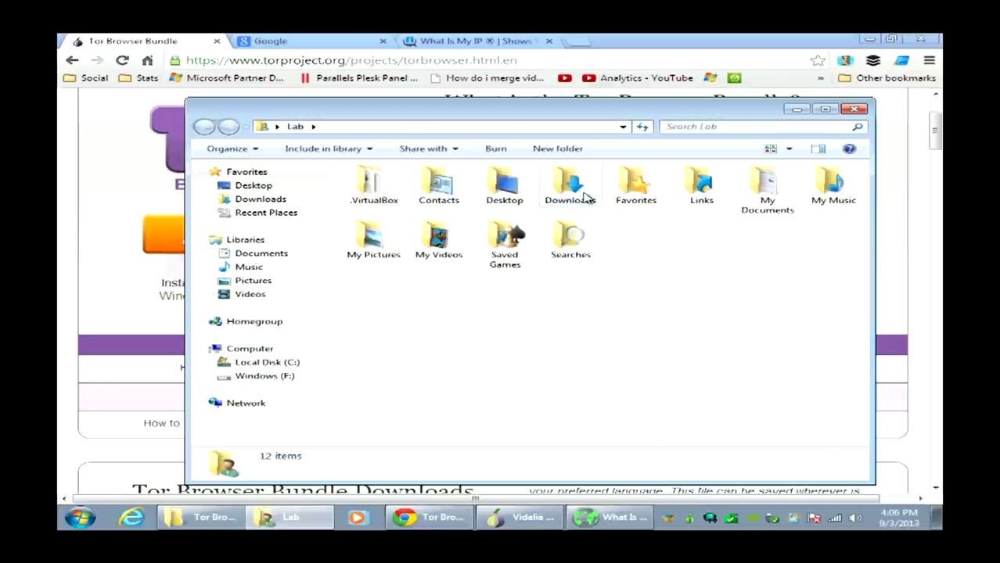
double_click(585, 197)
scroll(504, 313, down, 1)
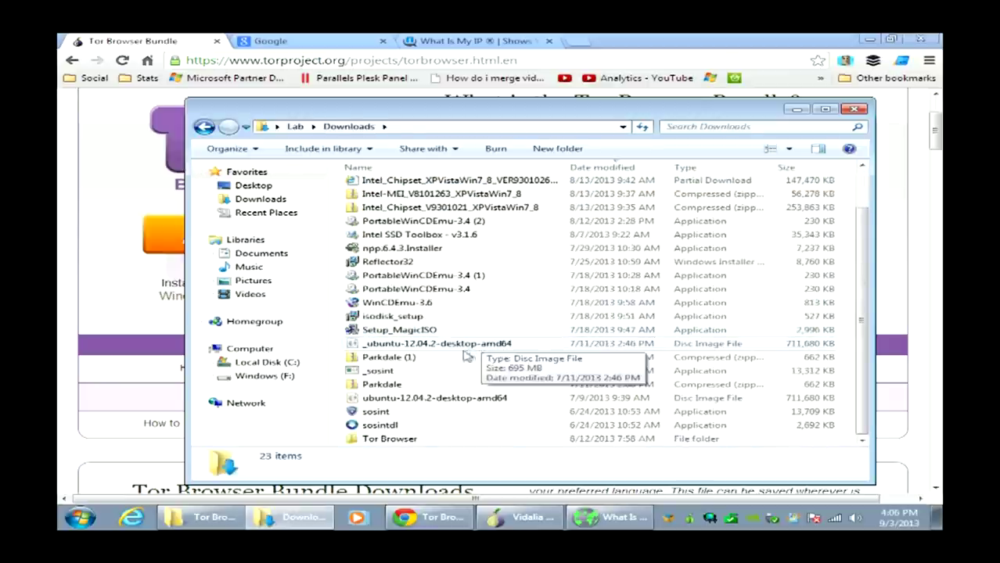
double_click(390, 440)
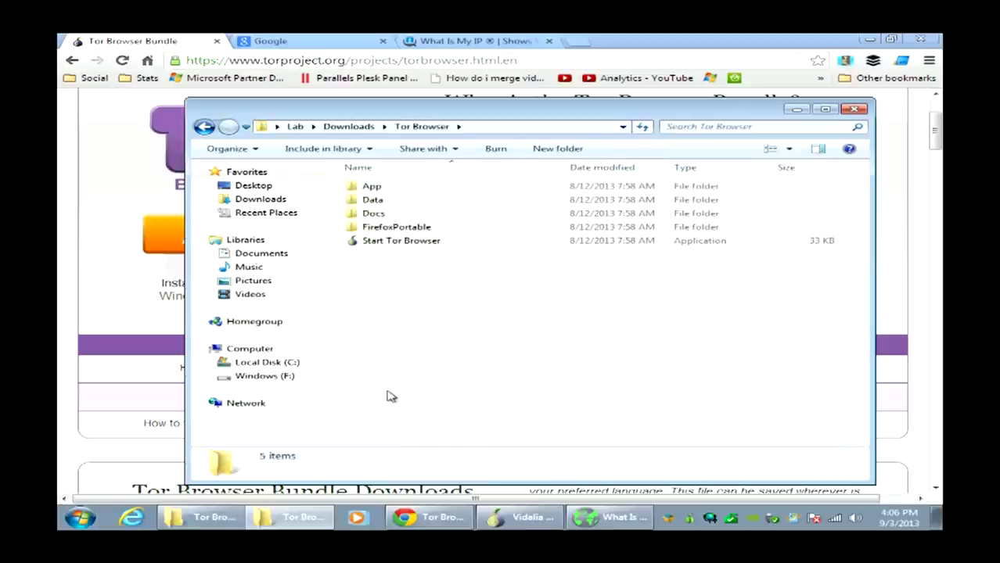
click(382, 244)
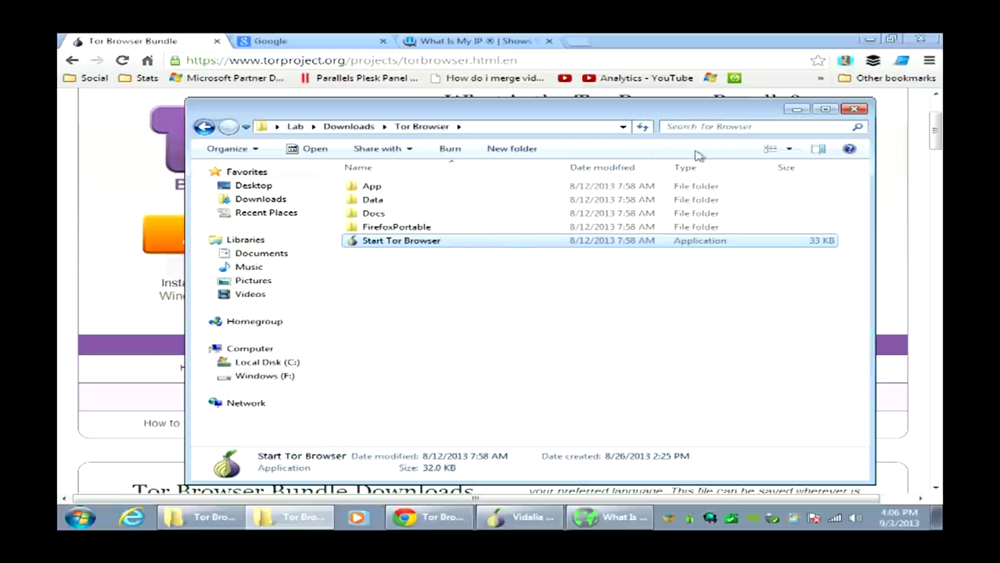
click(799, 111)
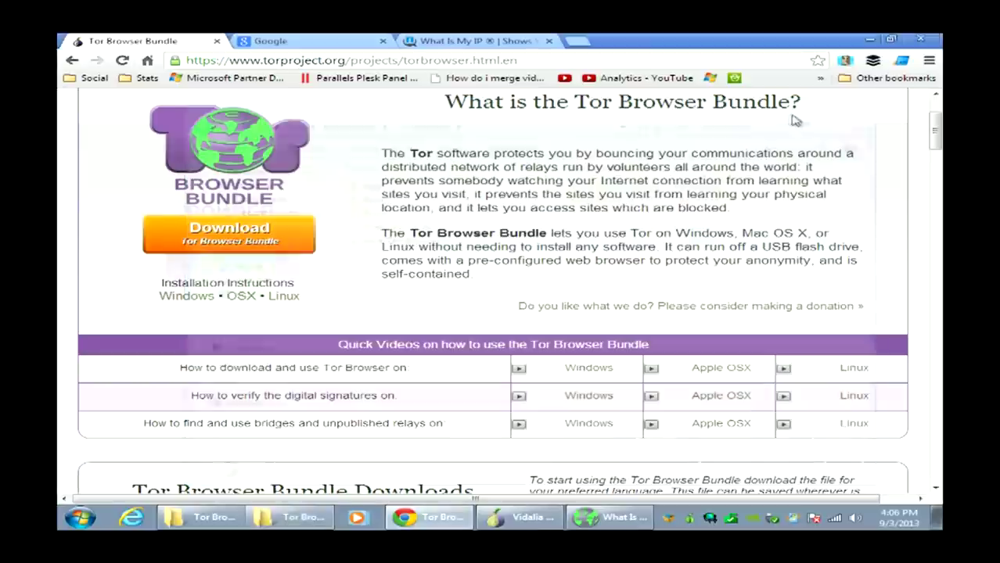
Check the connection status in the Vidalia Control Panel and view the IP address reported in Tor Browser
click(522, 518)
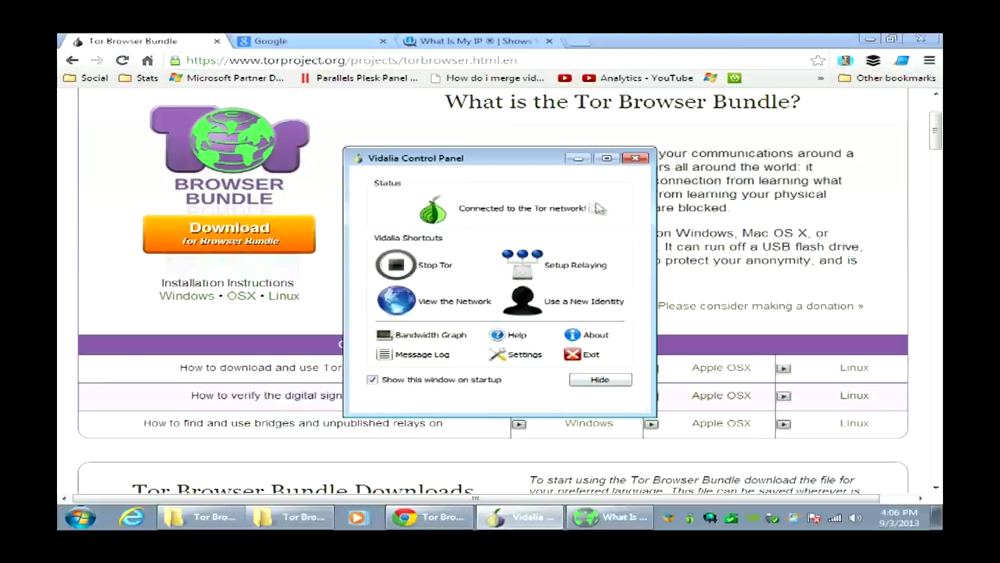
click(610, 517)
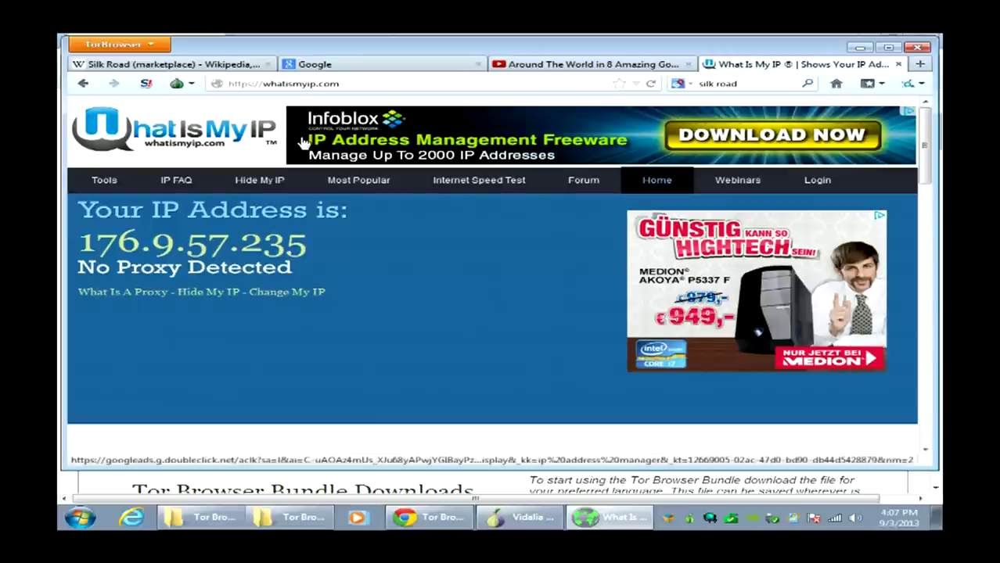
mouse_move(399, 181)
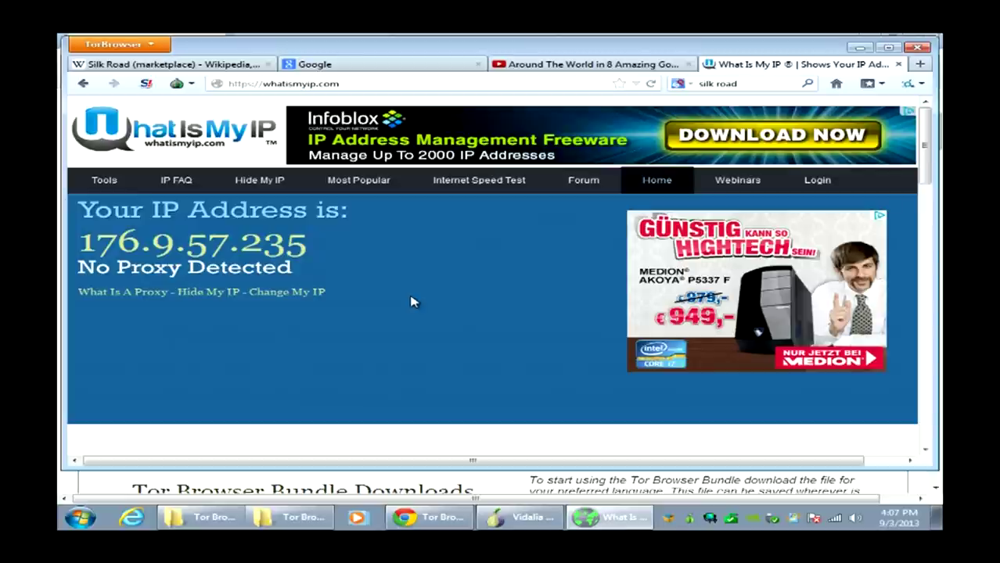
Switch to Chrome's What Is My IP page and highlight the public IP address reported there
click(429, 517)
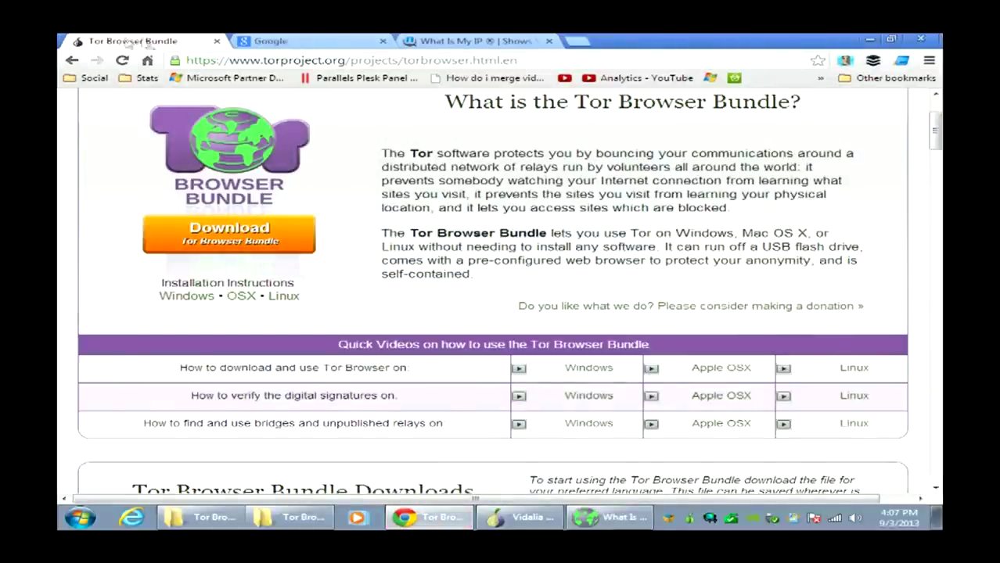
click(468, 43)
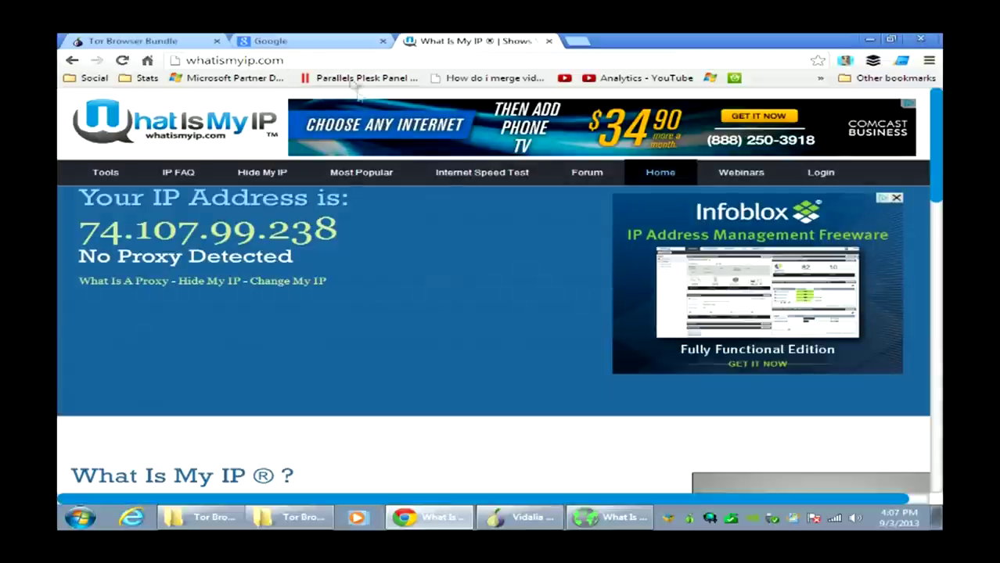
drag(82, 228, 356, 224)
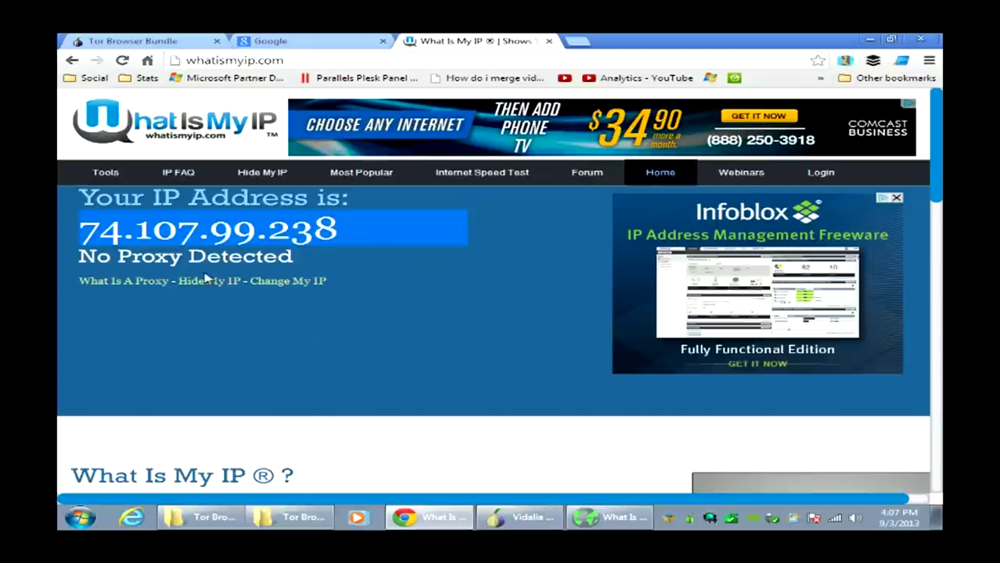
click(140, 228)
drag(147, 197, 338, 252)
click(338, 253)
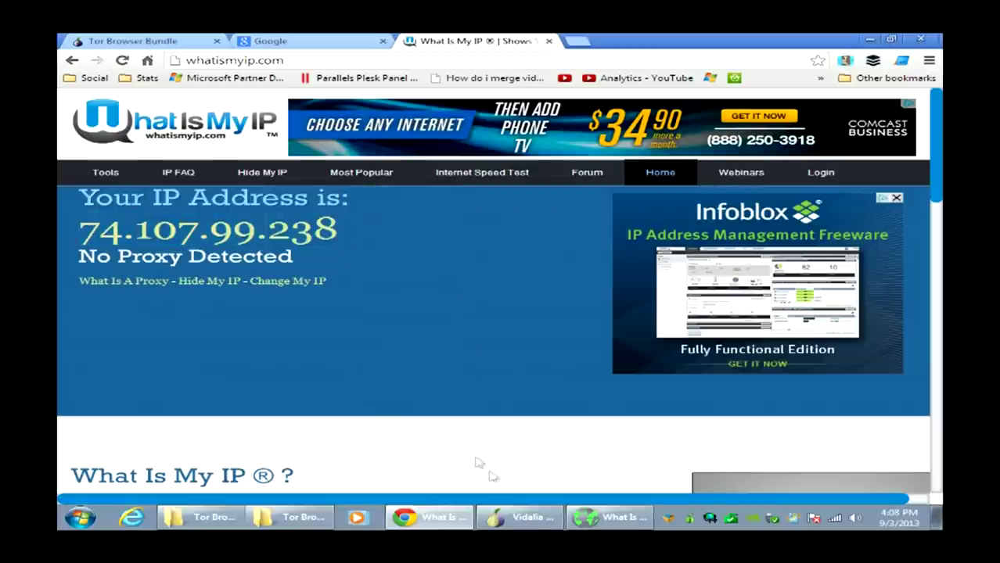
Compare the IP address shown in Tor Browser with the one shown in Chrome, ending in Tor Browser
click(610, 517)
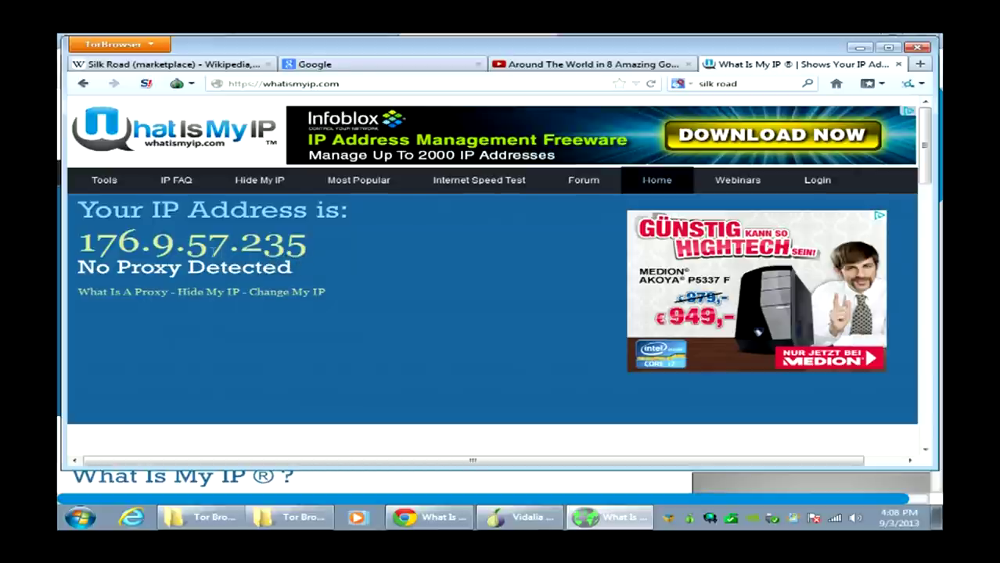
click(433, 522)
click(622, 528)
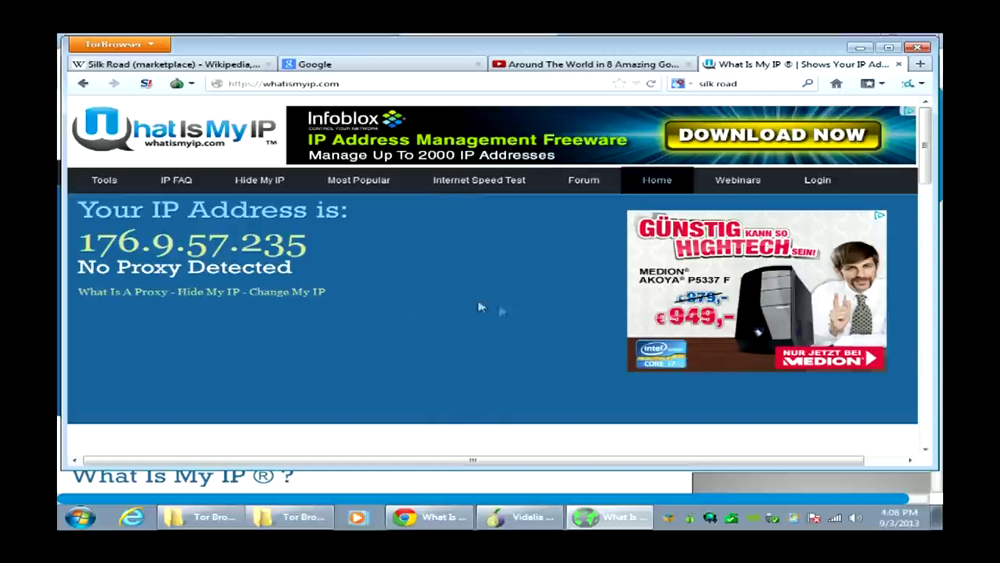
Open the Network settings from the Vidalia Control Panel
click(525, 518)
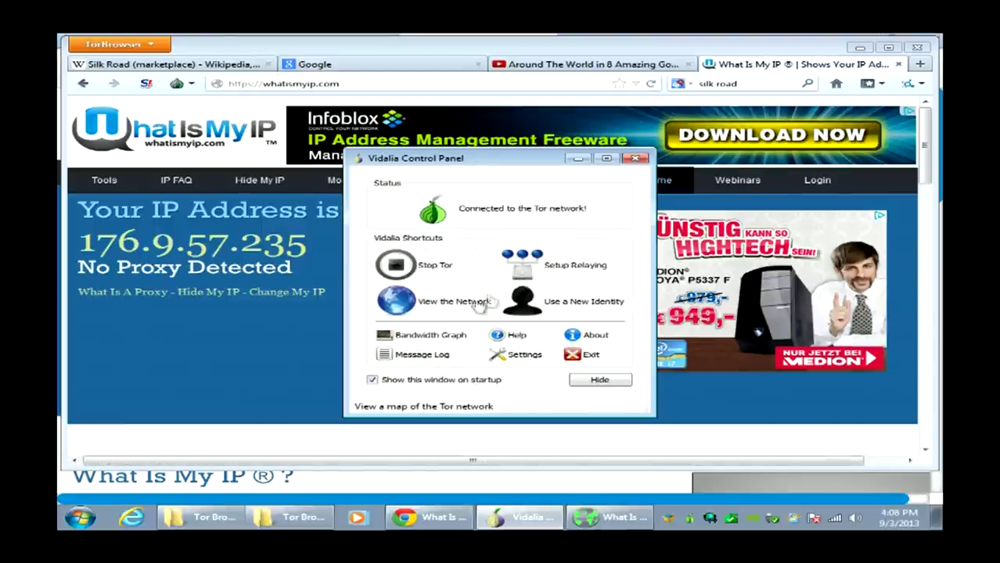
click(523, 358)
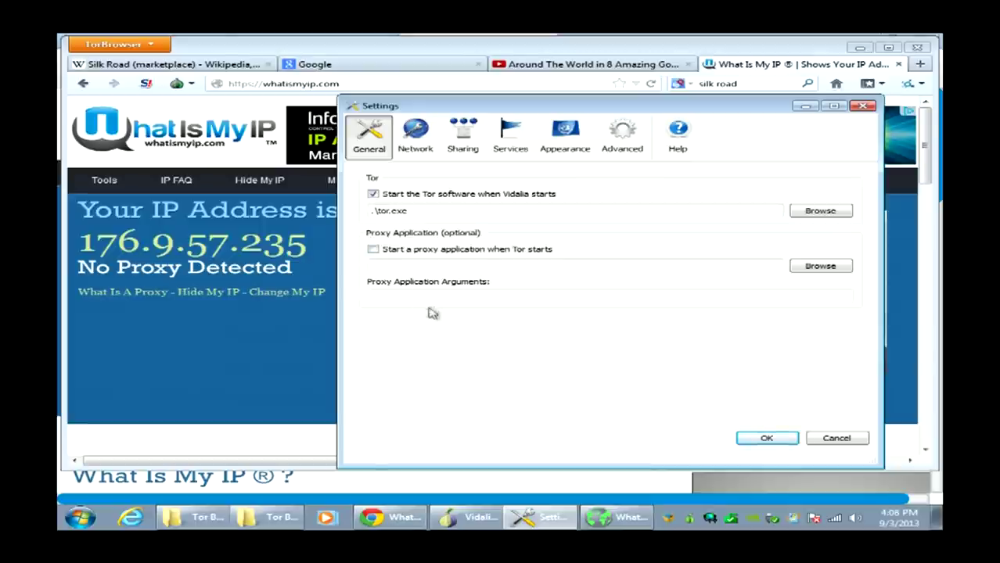
click(416, 135)
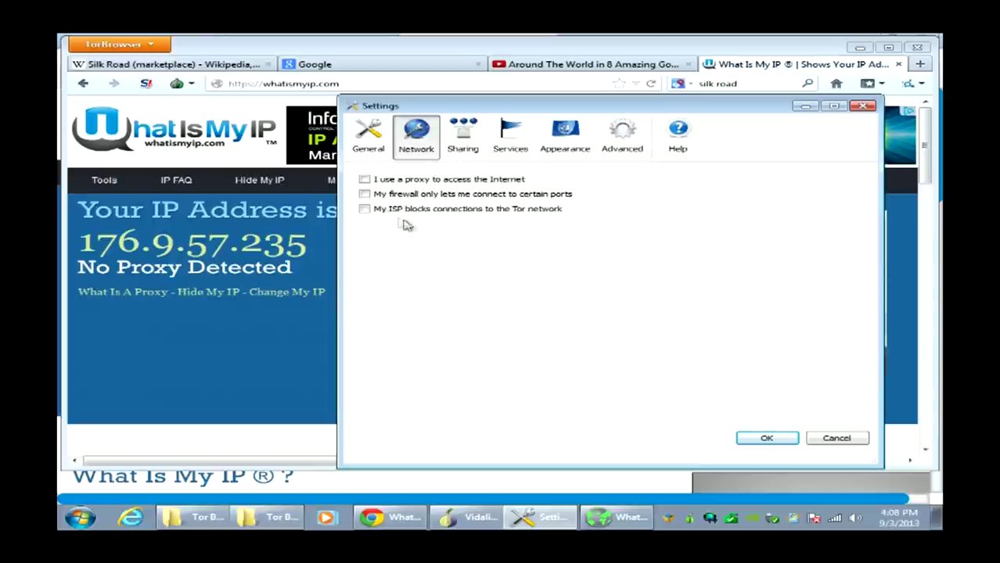
Preview the proxy, restricted firewall port and ISP-blocking bridge options by enabling each one and turning it off again
click(365, 179)
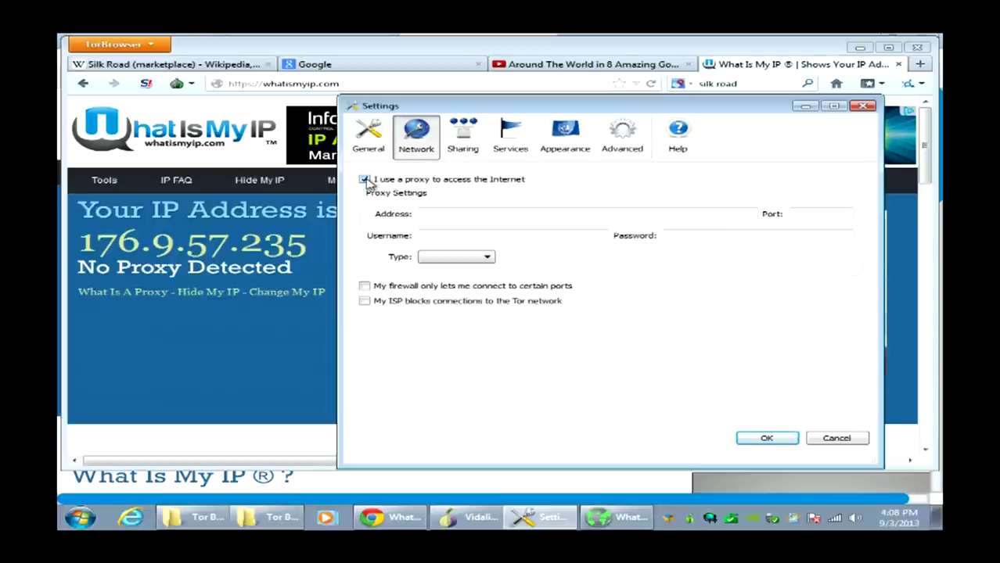
click(365, 180)
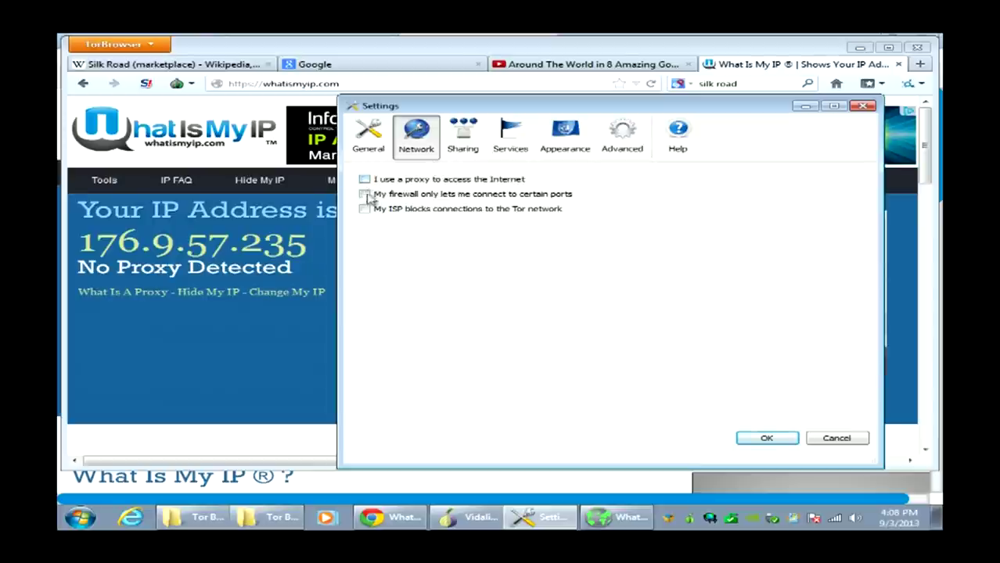
click(365, 195)
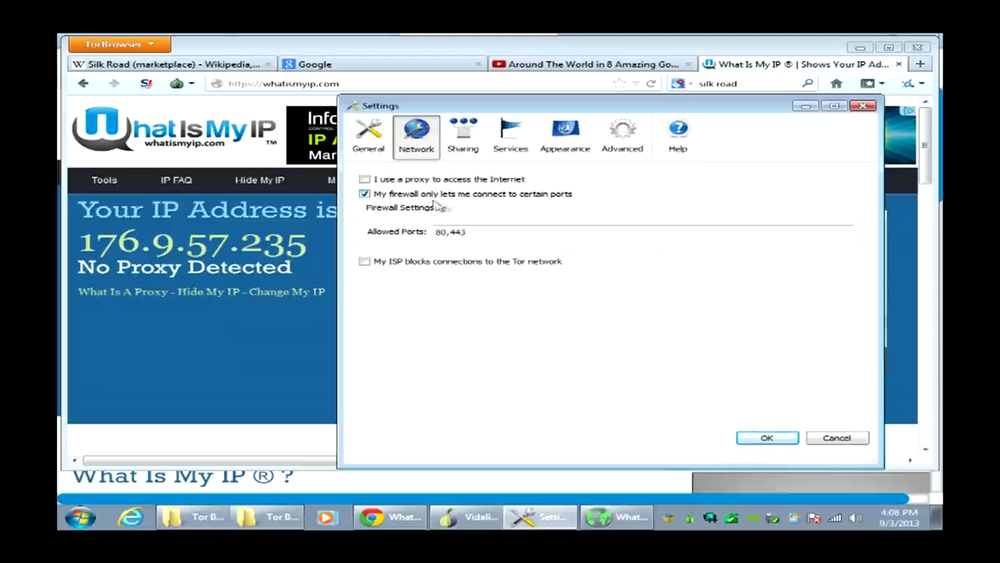
click(470, 231)
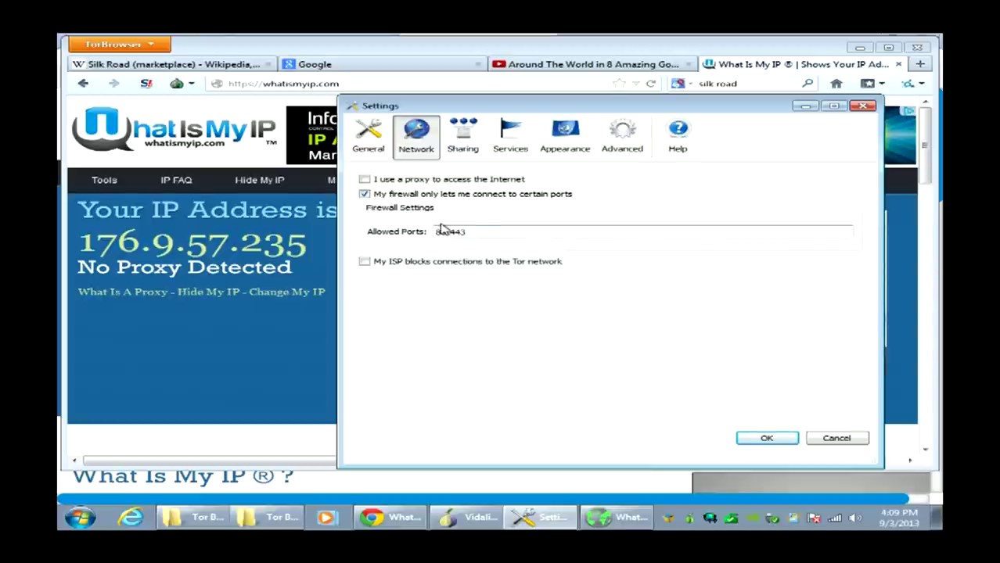
click(371, 196)
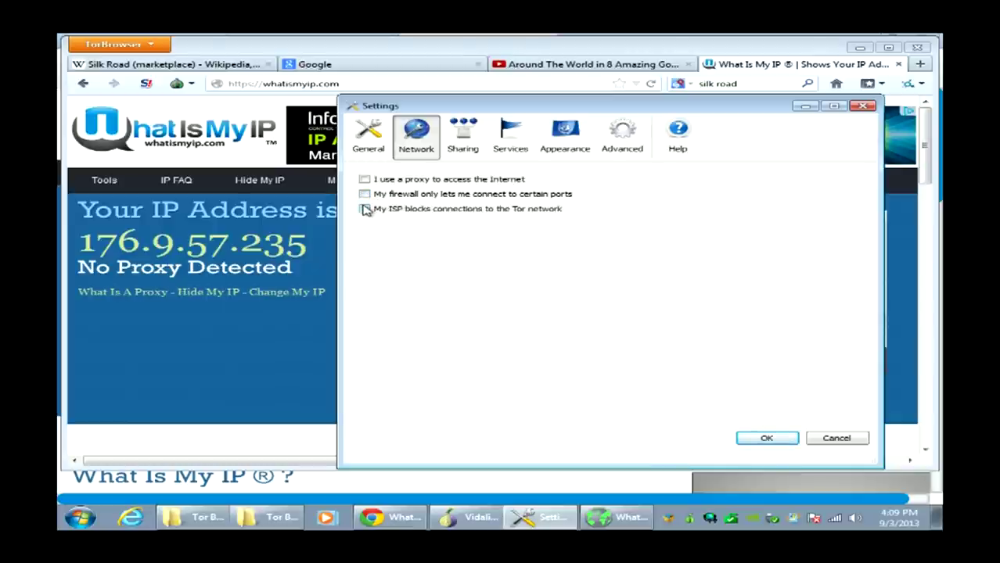
click(364, 210)
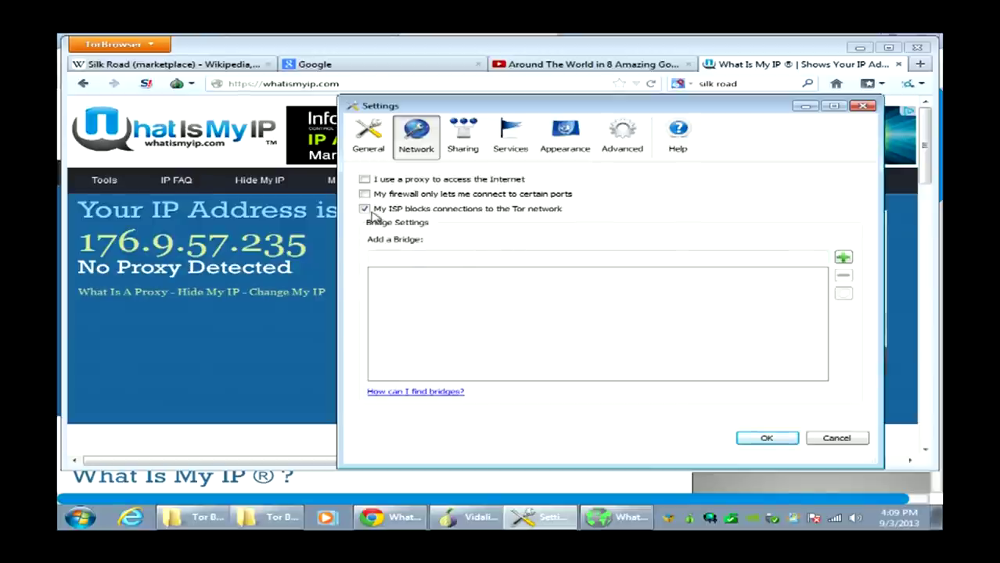
click(363, 210)
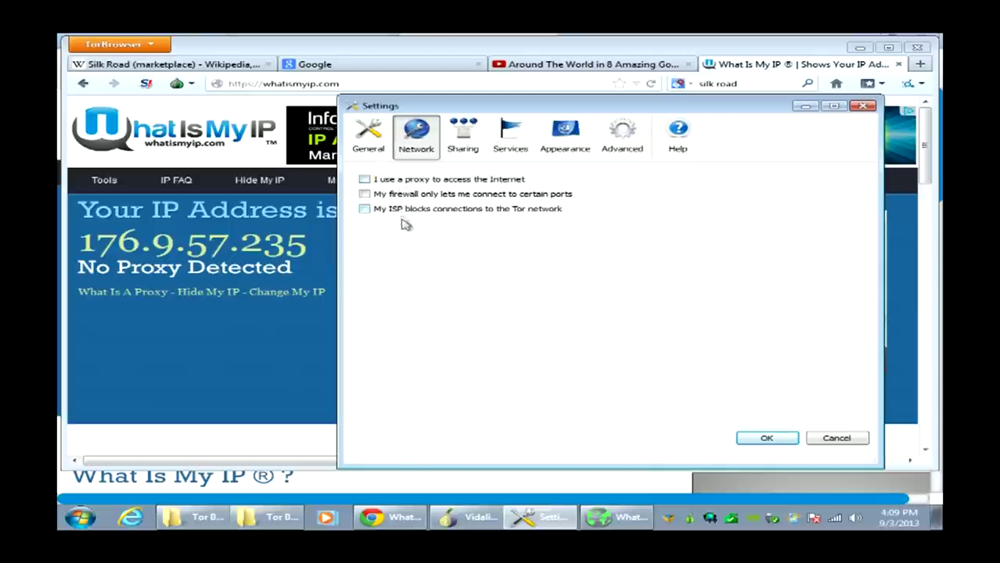
Examine the Sharing settings, including the bandwidth limit choices and basic relay settings, and open the Services settings
click(460, 142)
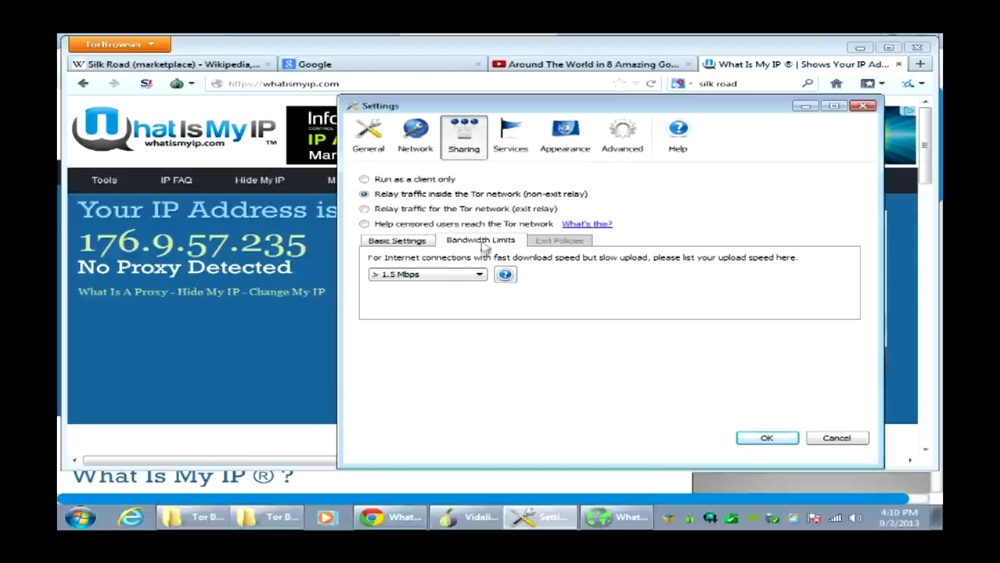
click(478, 277)
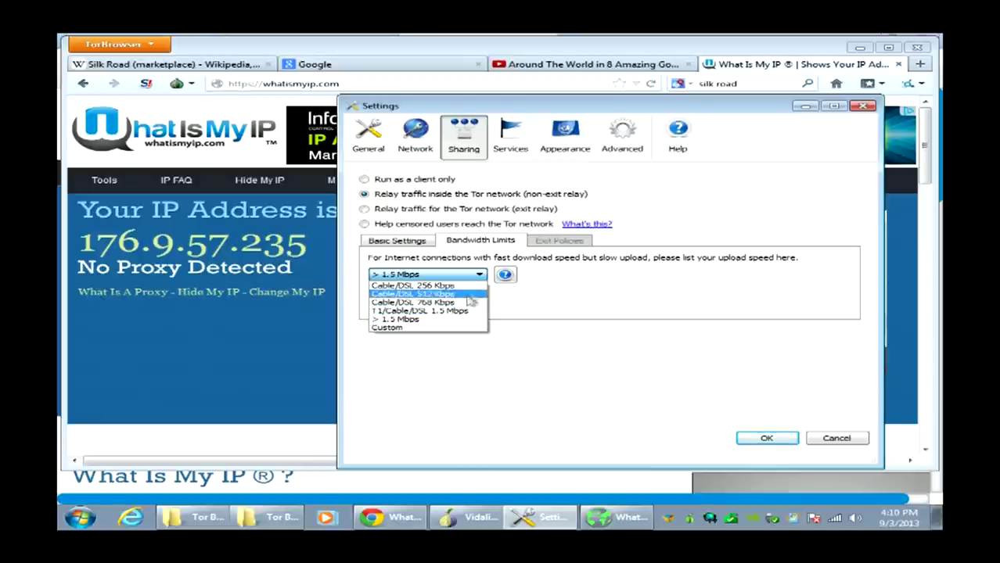
click(480, 242)
click(387, 244)
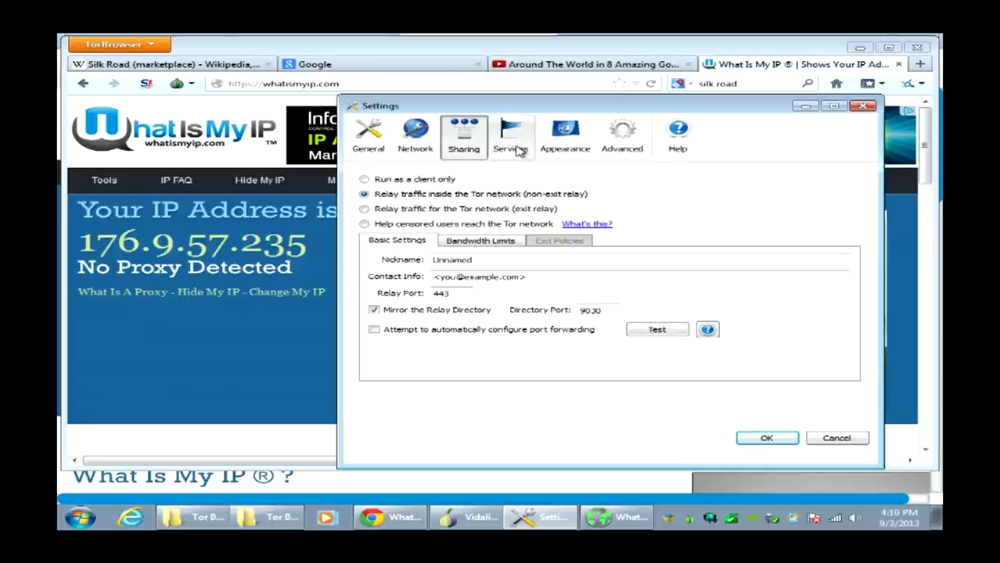
click(516, 150)
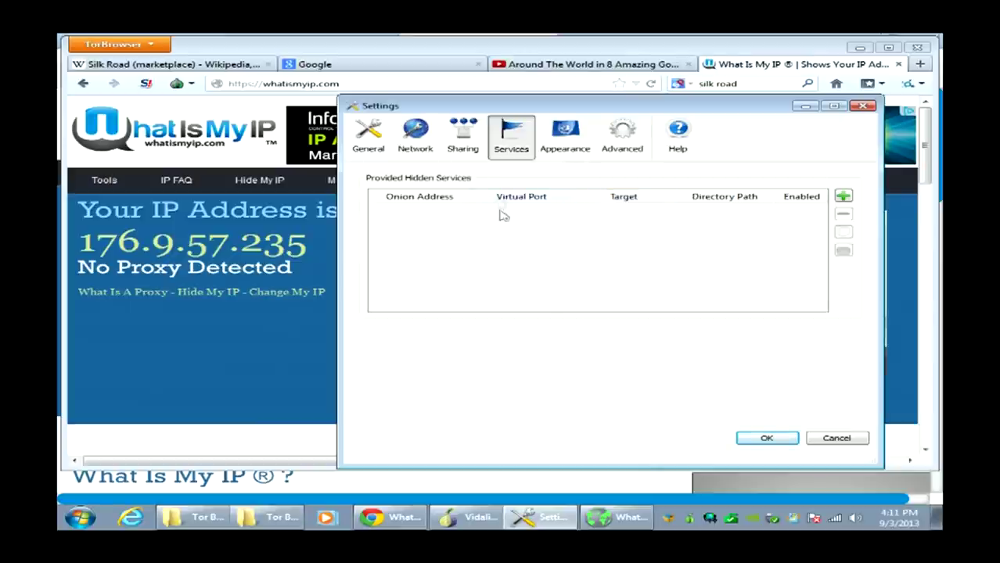
Review Vidalia's Appearance, Advanced, Sharing and Network settings, accept them and minimize the Control Panel
click(559, 143)
click(625, 143)
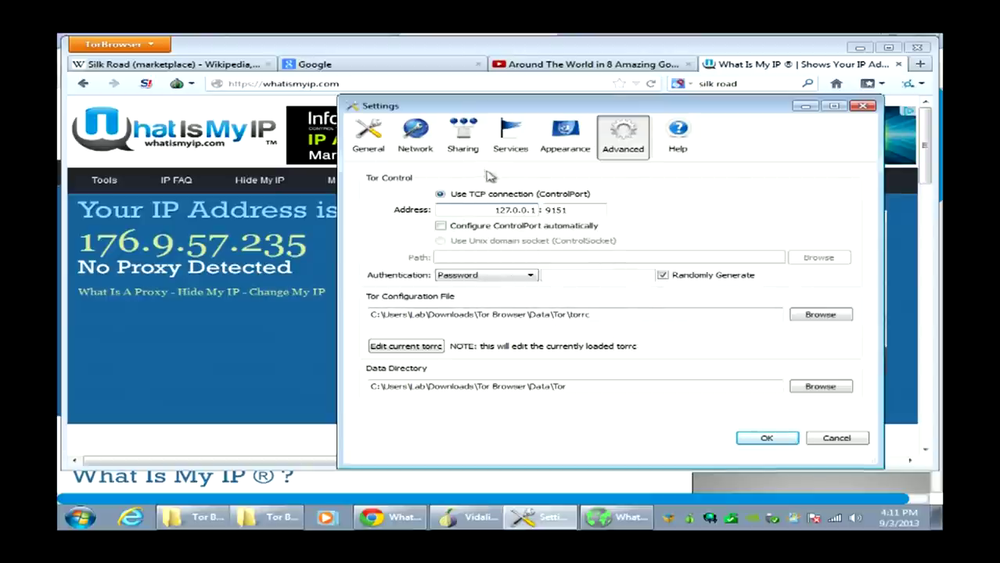
click(465, 139)
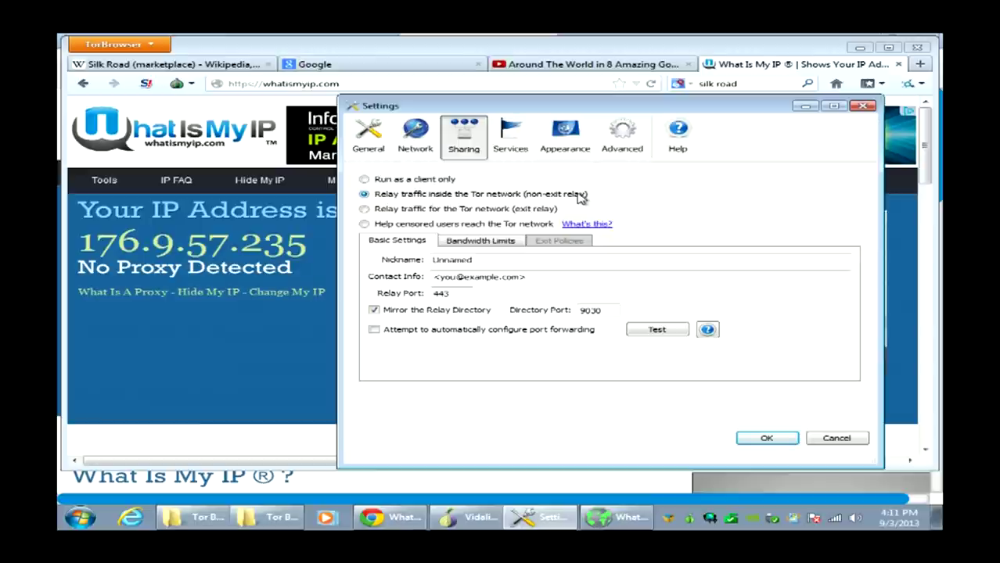
click(415, 141)
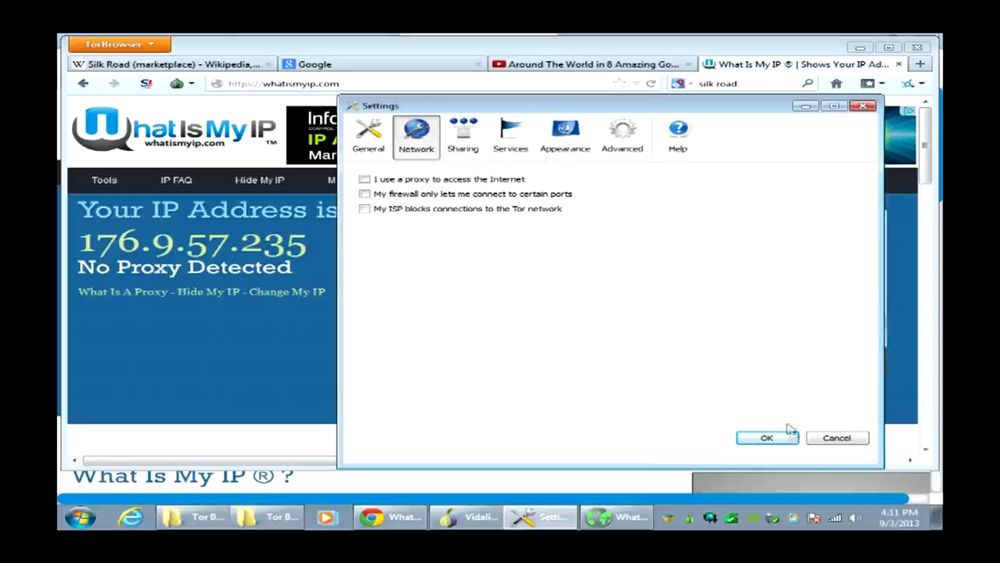
click(769, 439)
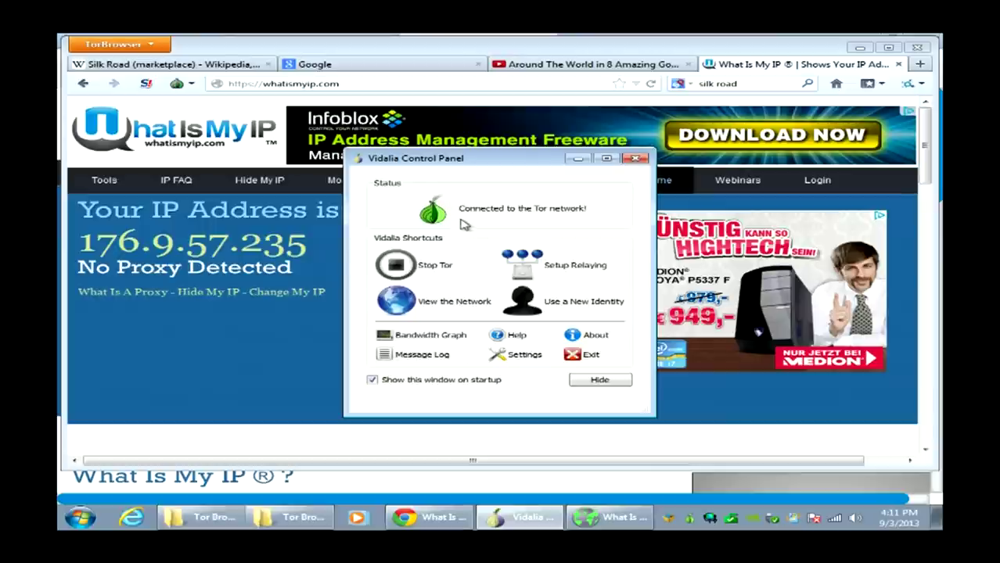
click(576, 159)
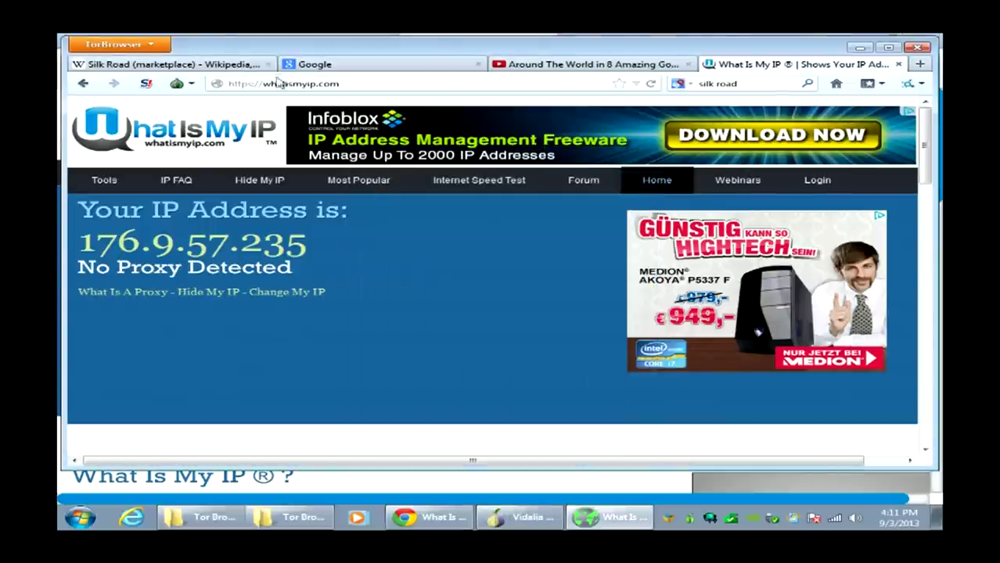
Highlight the full IP address reported on the What Is My IP page in Tor Browser
drag(82, 242, 291, 247)
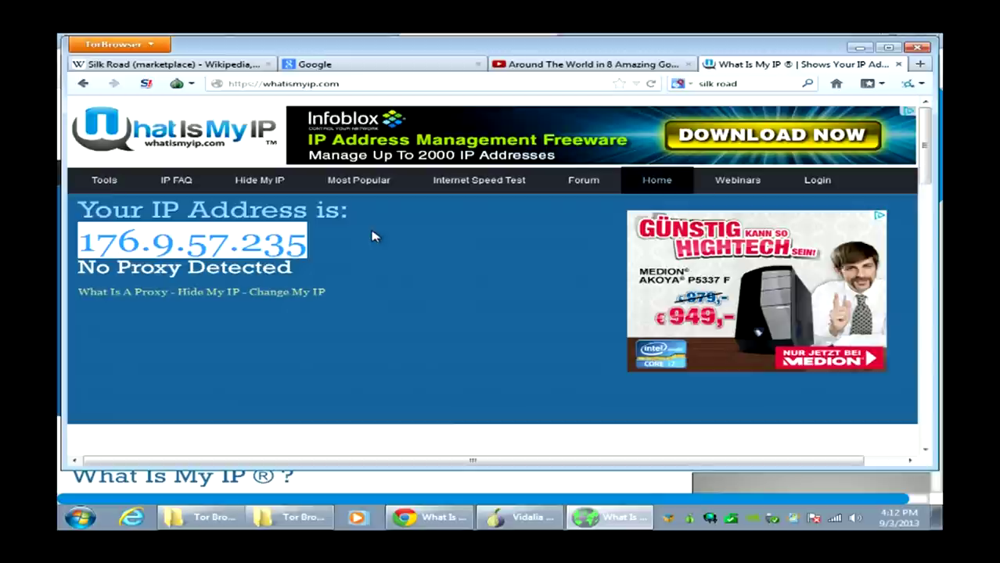
double_click(286, 247)
triple_click(286, 247)
double_click(285, 246)
triple_click(286, 246)
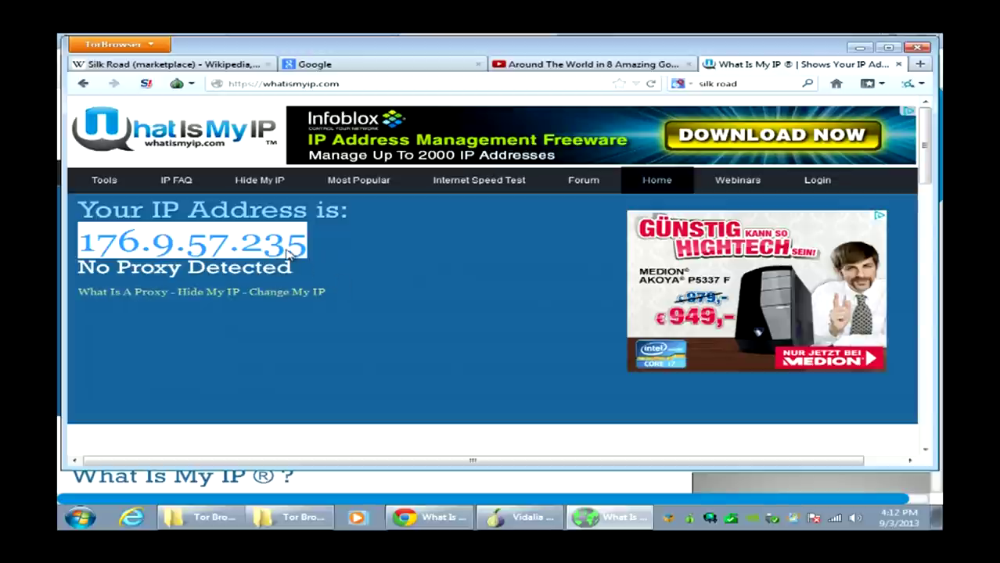
mouse_move(356, 178)
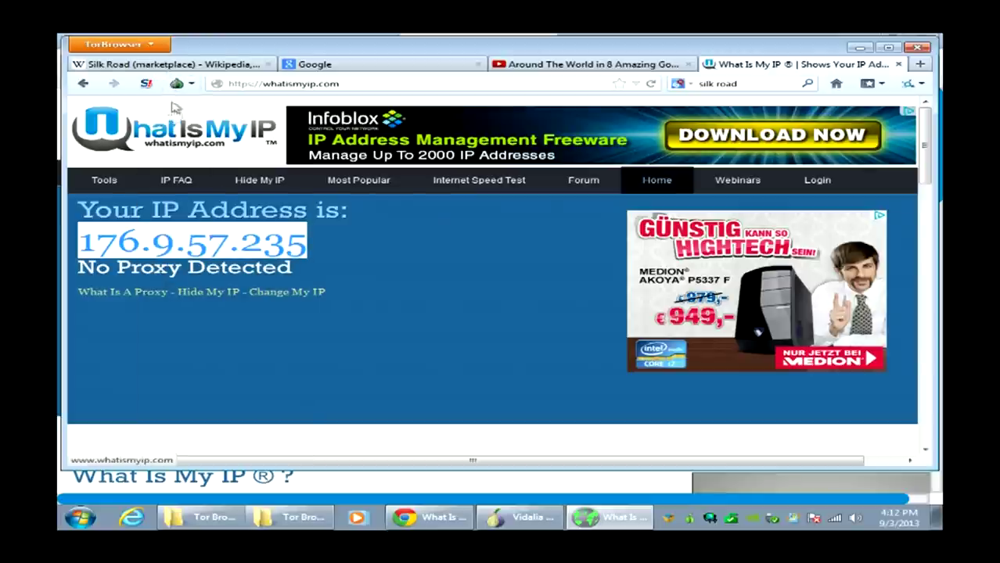
Look over the Wikipedia article on Silk Road (marketplace), from its introduction to the web address in the infobox
click(177, 65)
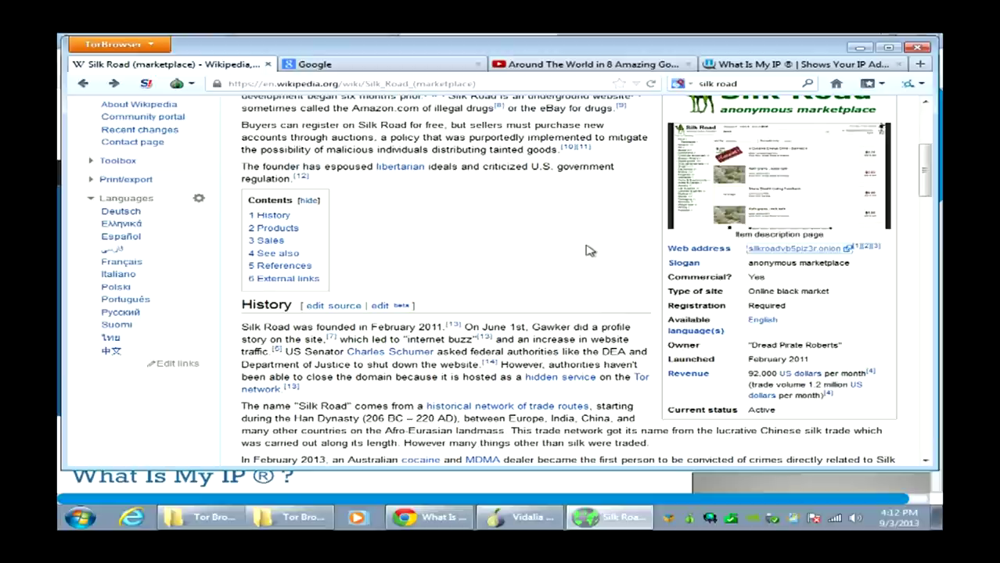
scroll(442, 258, up, 5)
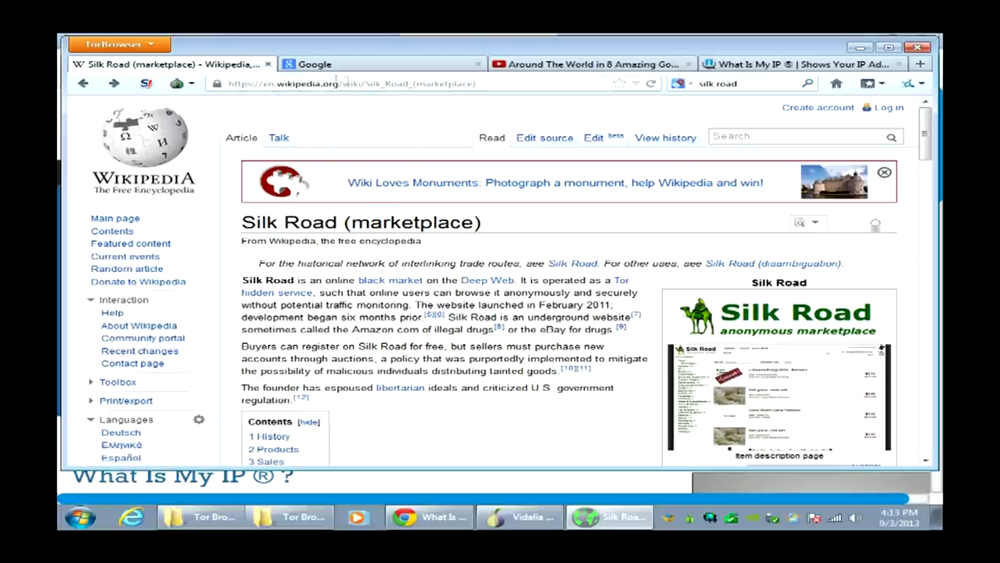
scroll(440, 227, down, 3)
scroll(438, 228, down, 2)
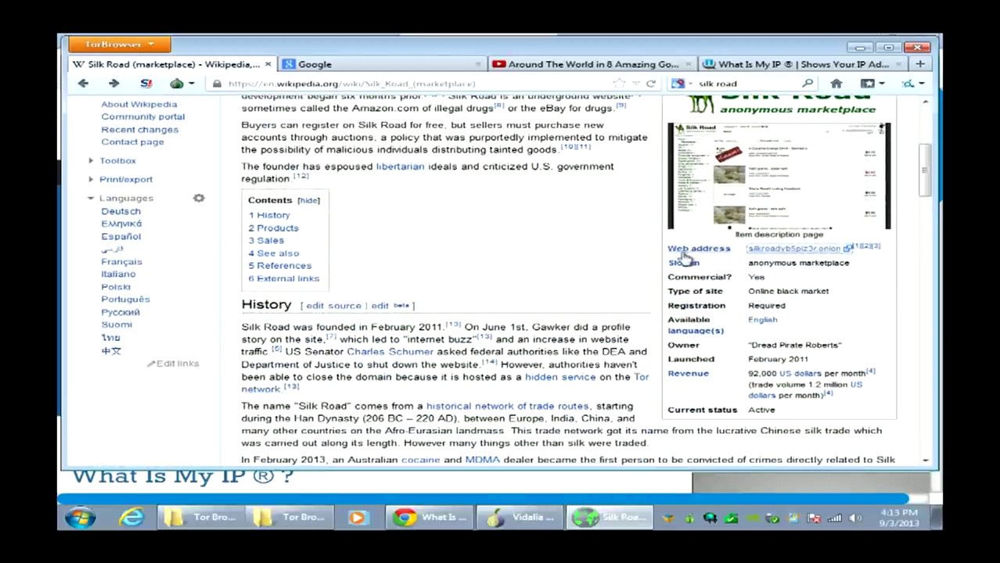
Open the Silk Road .onion site from the web address link in the Wikipedia article's infobox
click(791, 250)
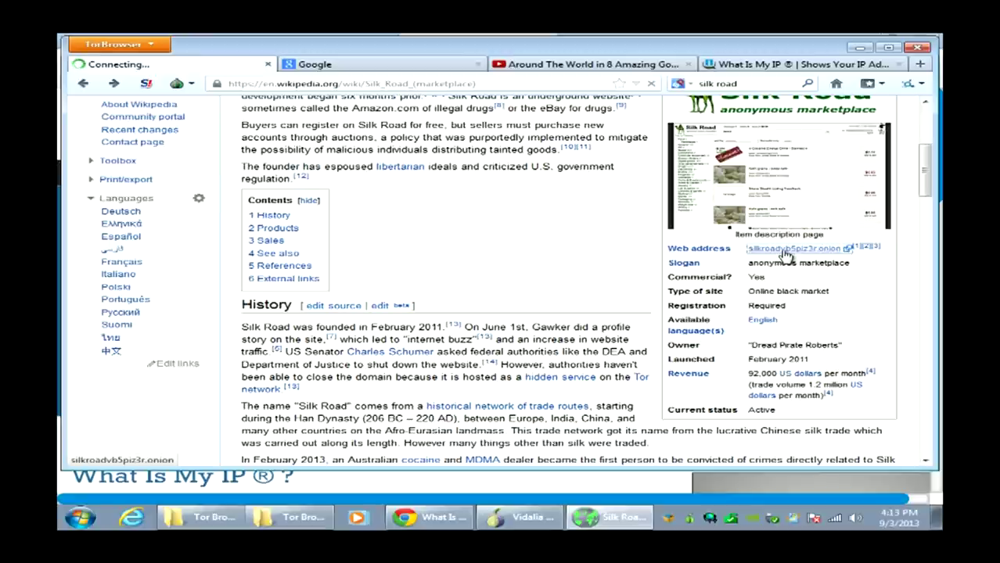
click(784, 251)
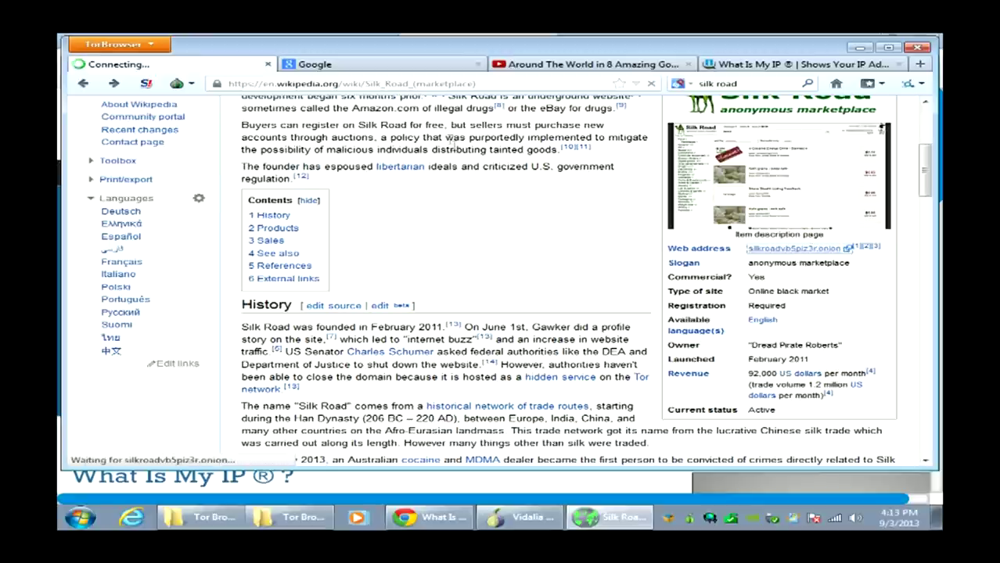
click(410, 64)
click(238, 65)
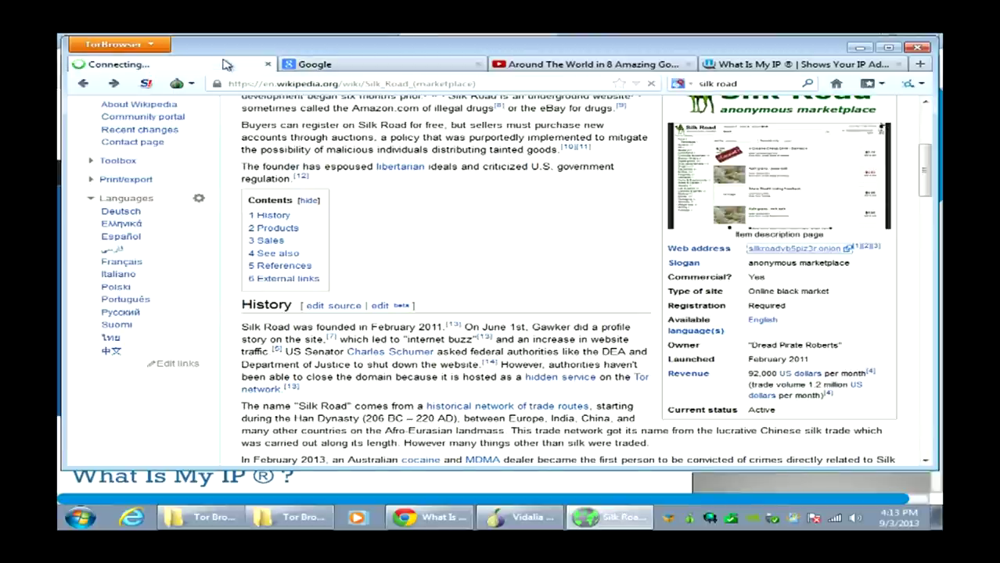
right_click(808, 254)
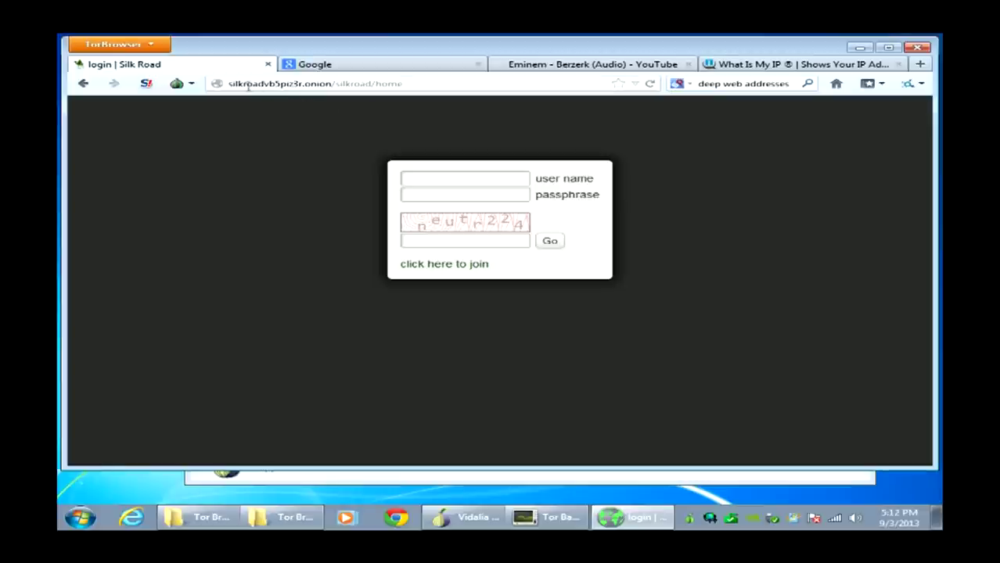
Highlight the host name and the .onion suffix in the Silk Road login page's address
drag(230, 84, 312, 83)
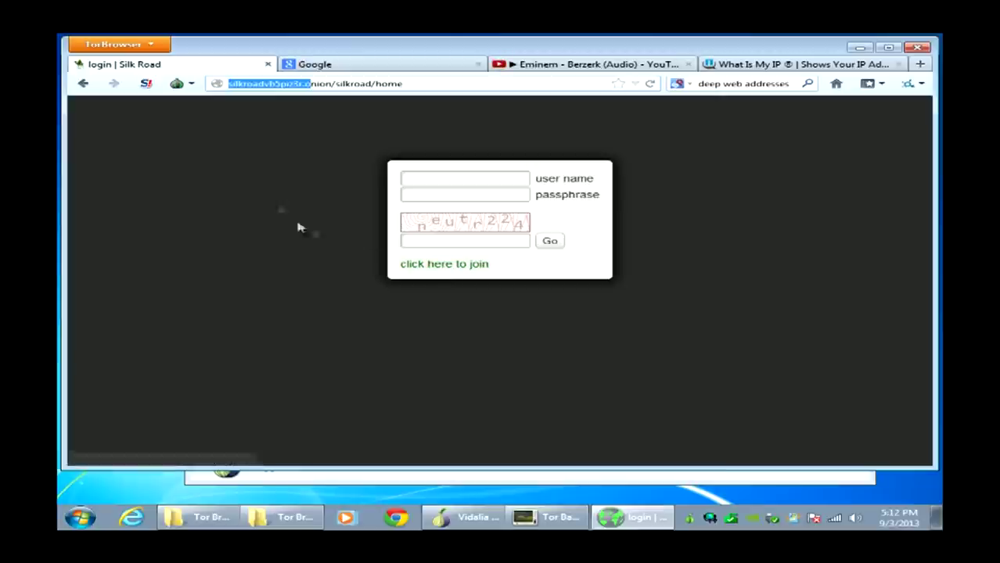
click(307, 86)
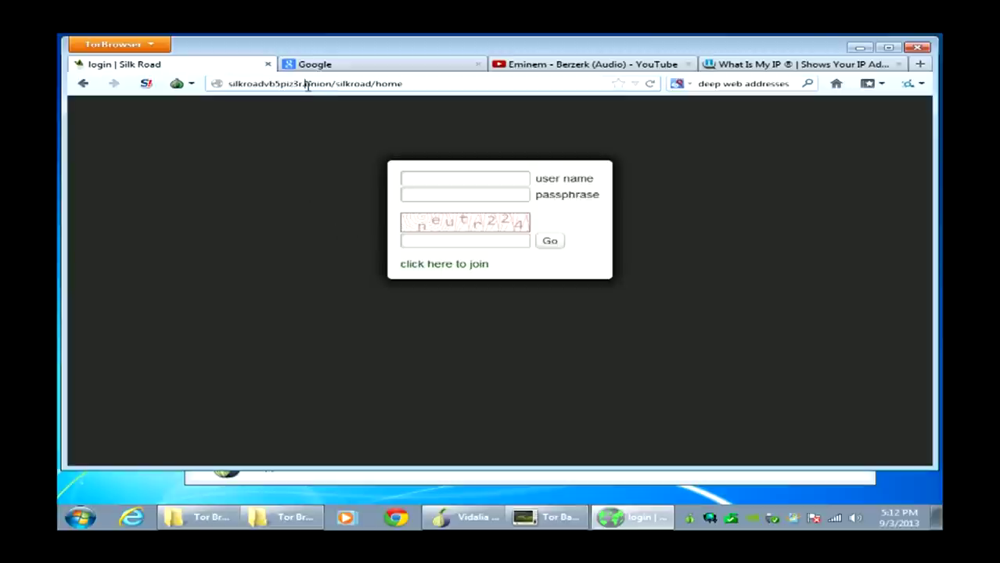
drag(301, 84, 332, 85)
Check the What Is My IP page, switch to the YouTube video page and inspect its web address
click(756, 66)
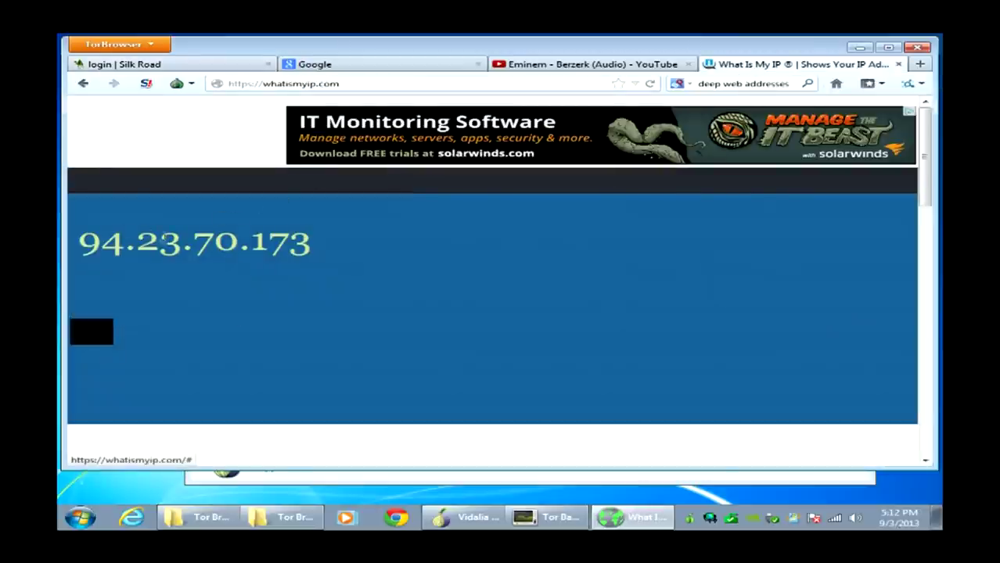
click(644, 68)
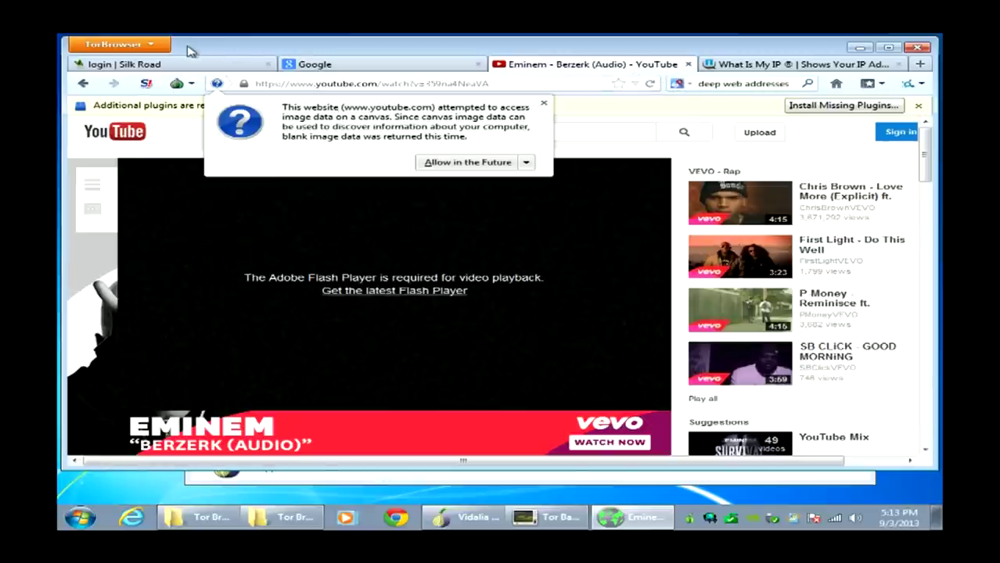
click(318, 85)
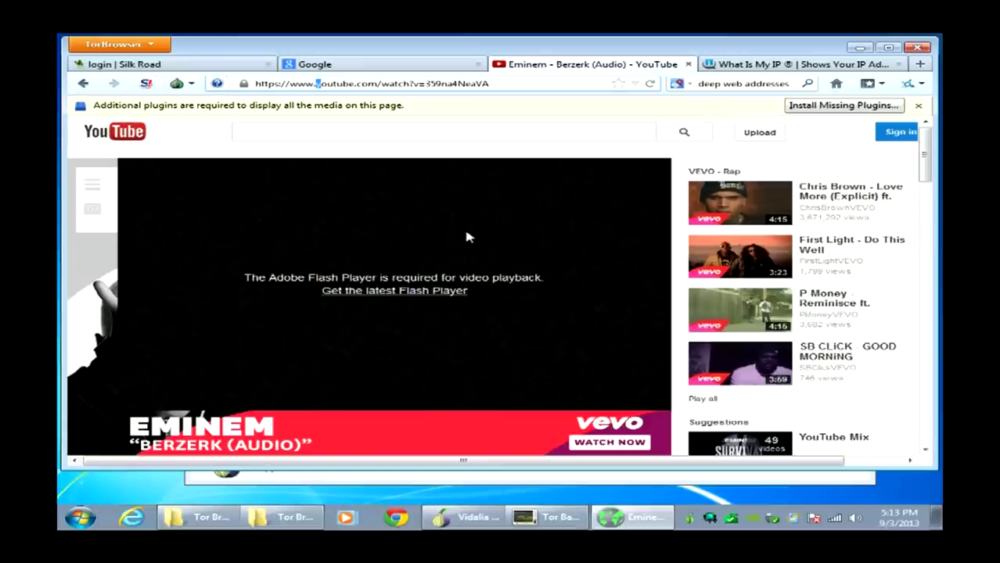
Examine the bookmark options and HTTPS Everywhere rules for the YouTube page, highlighting the https prefix in its address
click(882, 84)
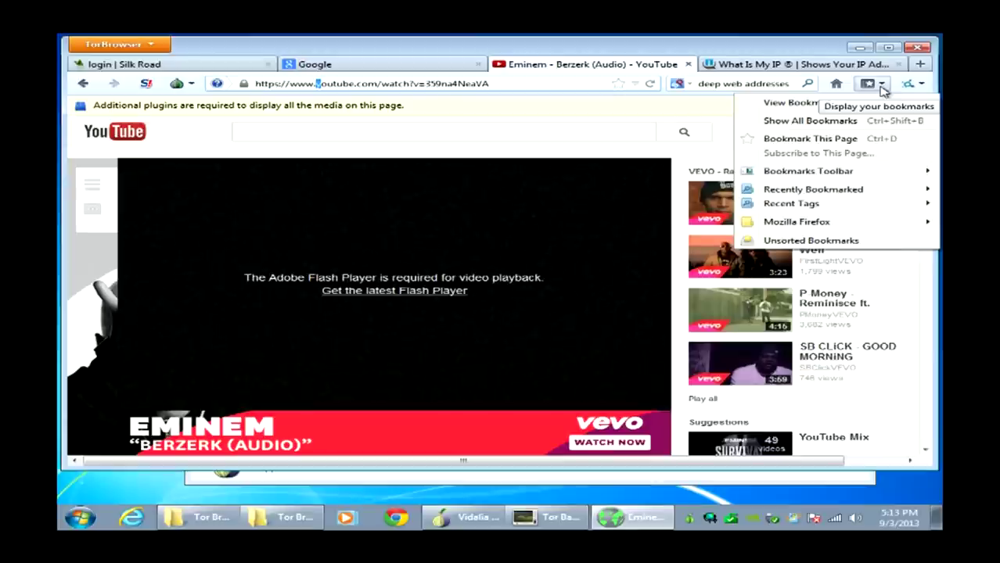
click(925, 84)
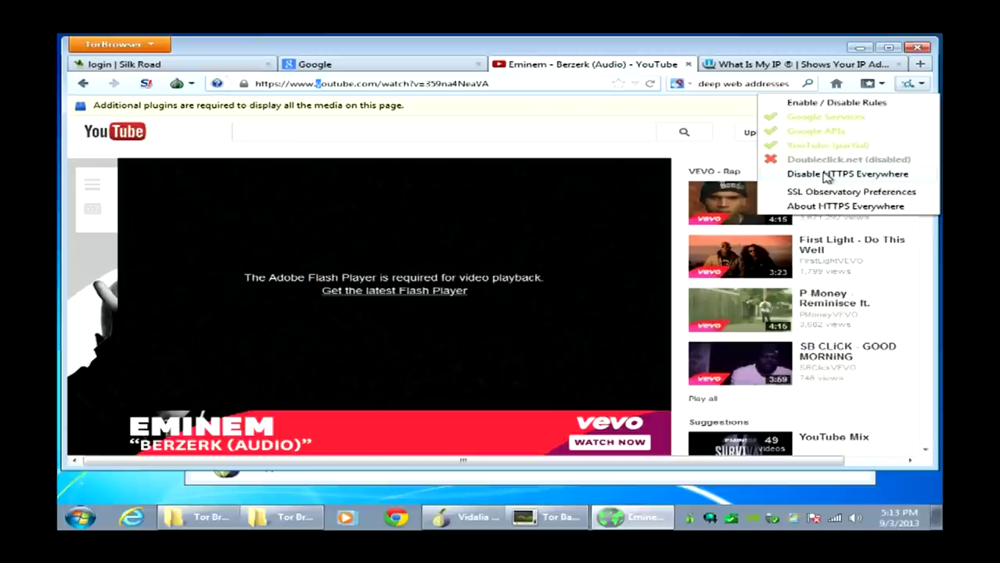
click(257, 84)
drag(256, 84, 278, 83)
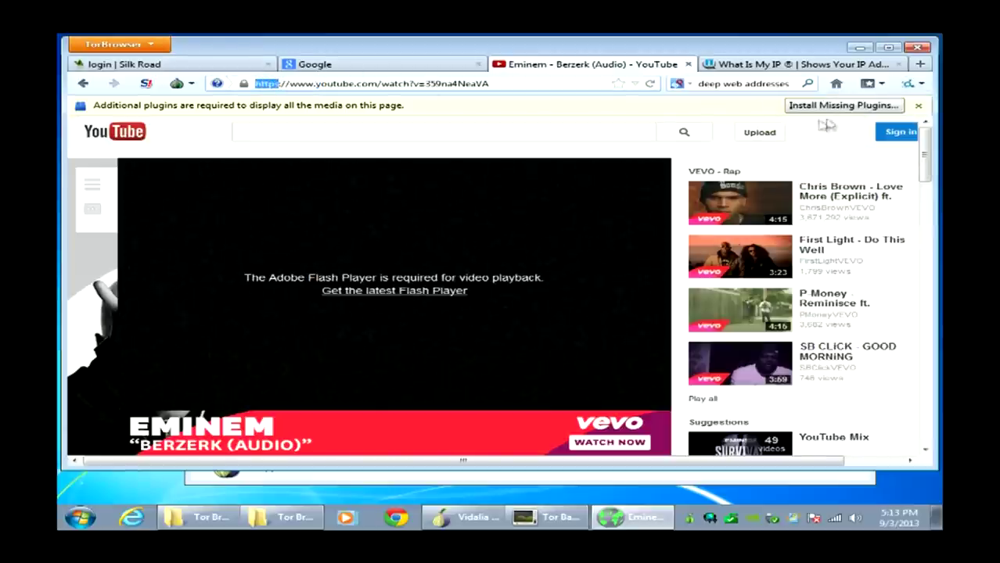
click(922, 86)
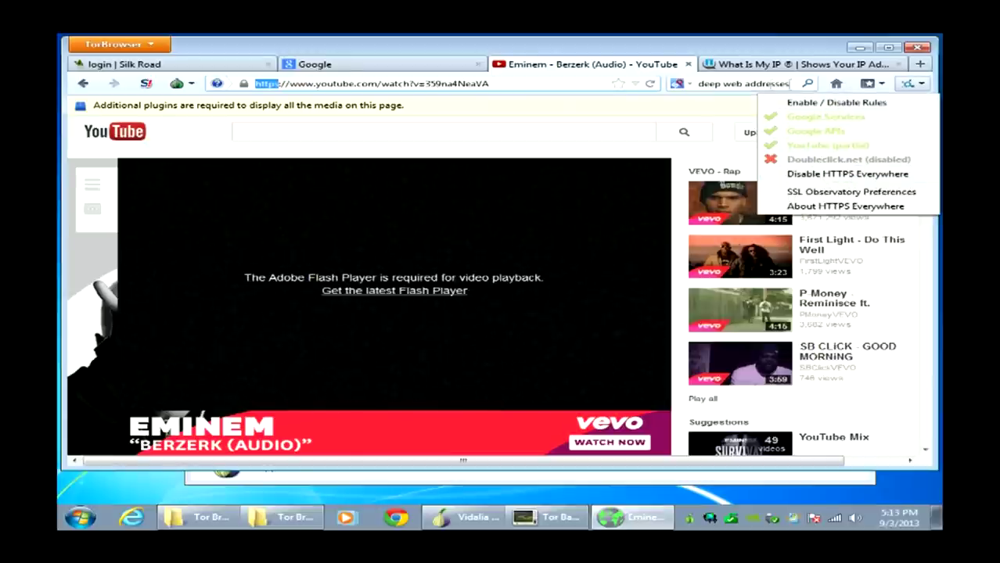
Review the proxy and security settings in the Torbutton Preferences and accept them as they are
click(178, 84)
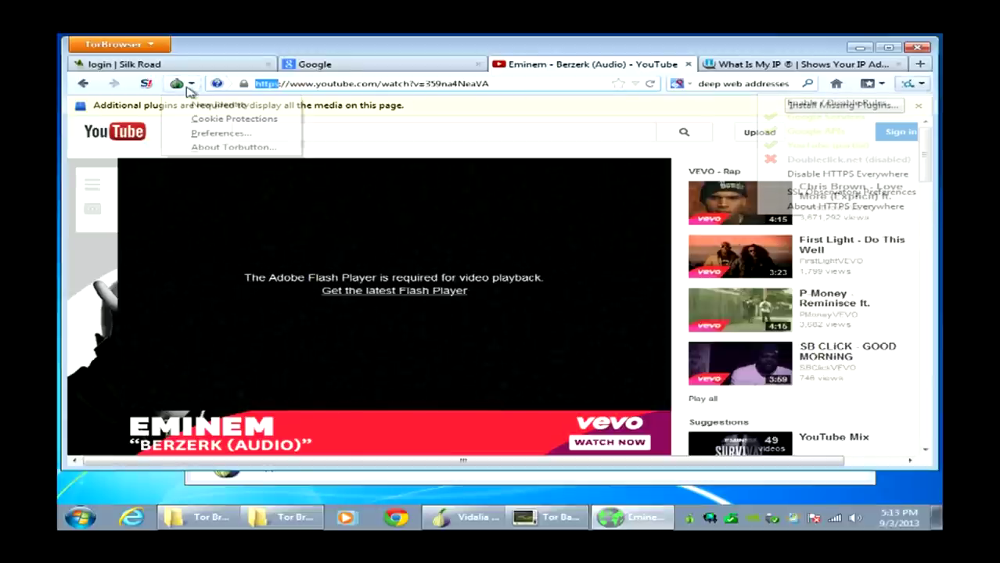
click(221, 134)
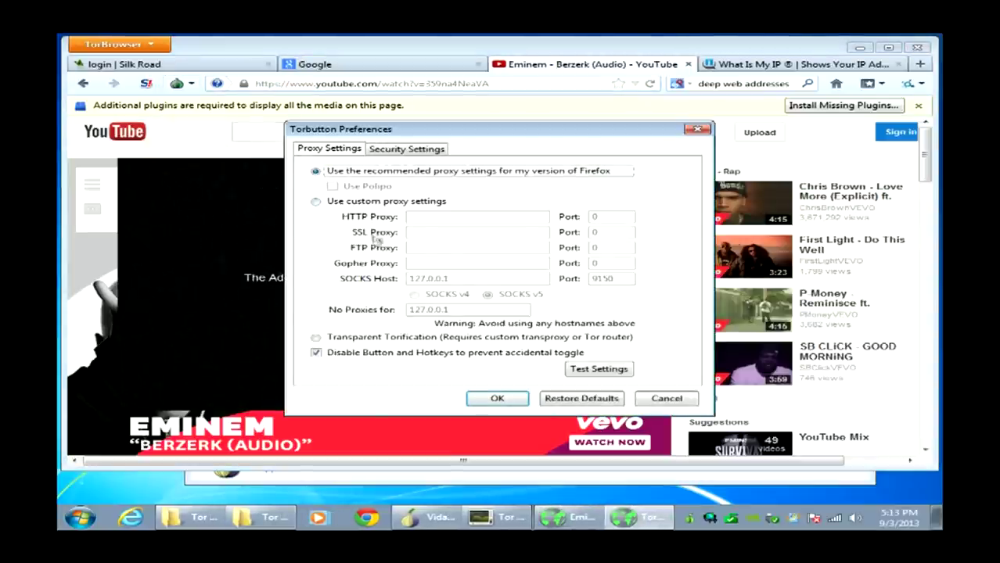
click(398, 150)
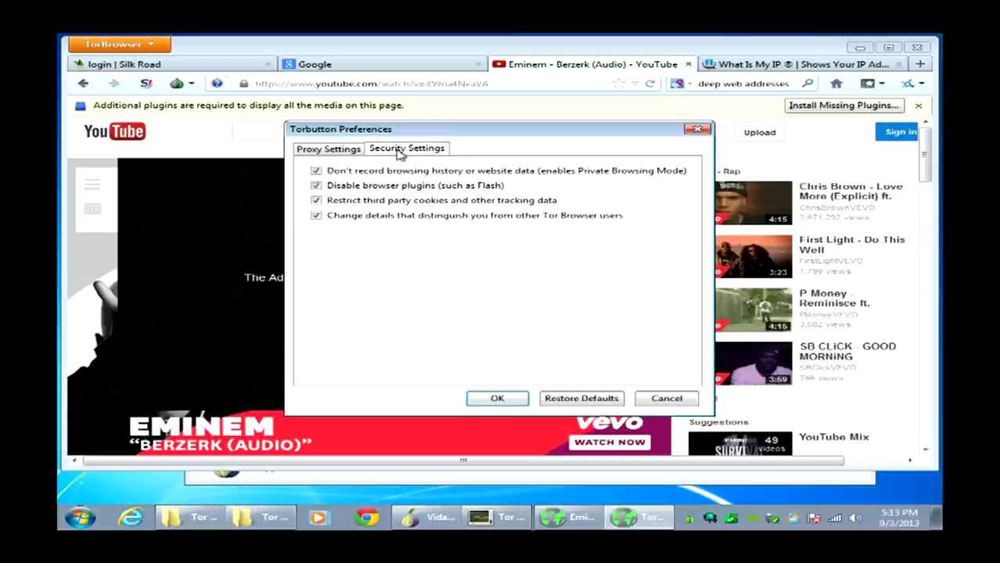
click(339, 153)
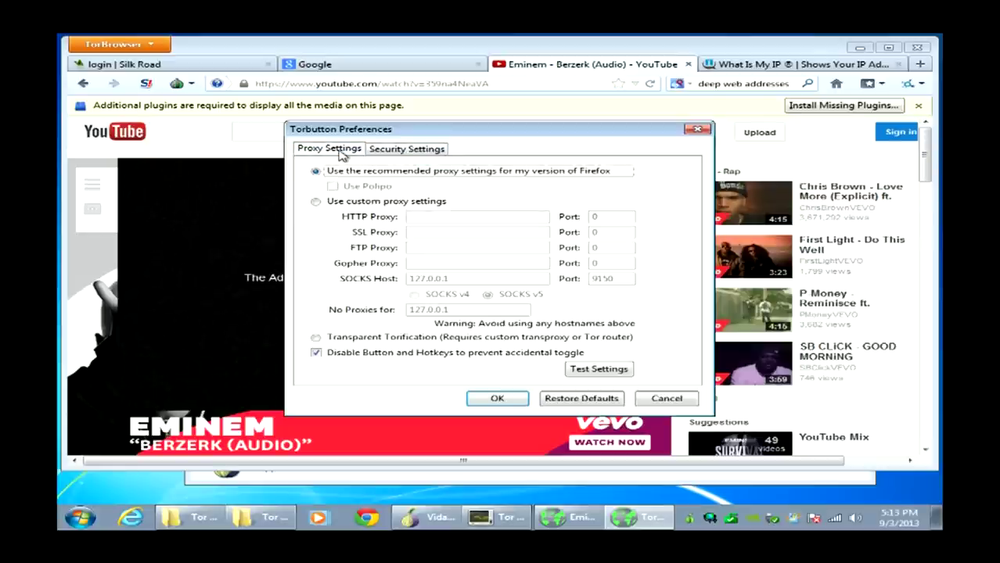
click(510, 401)
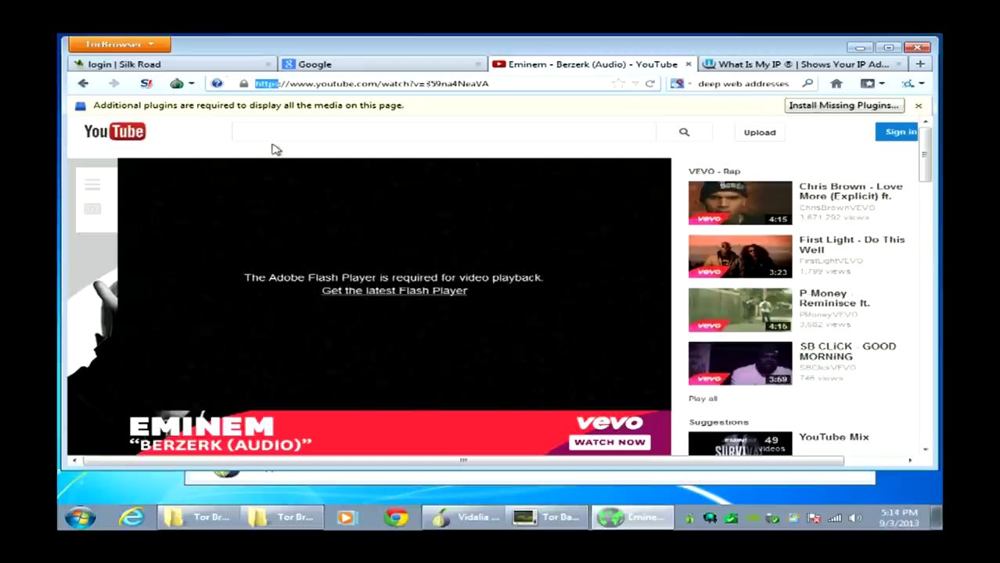
Compare the Silk Road page's .onion address with the YouTube page's regular web address, ending on YouTube
click(207, 68)
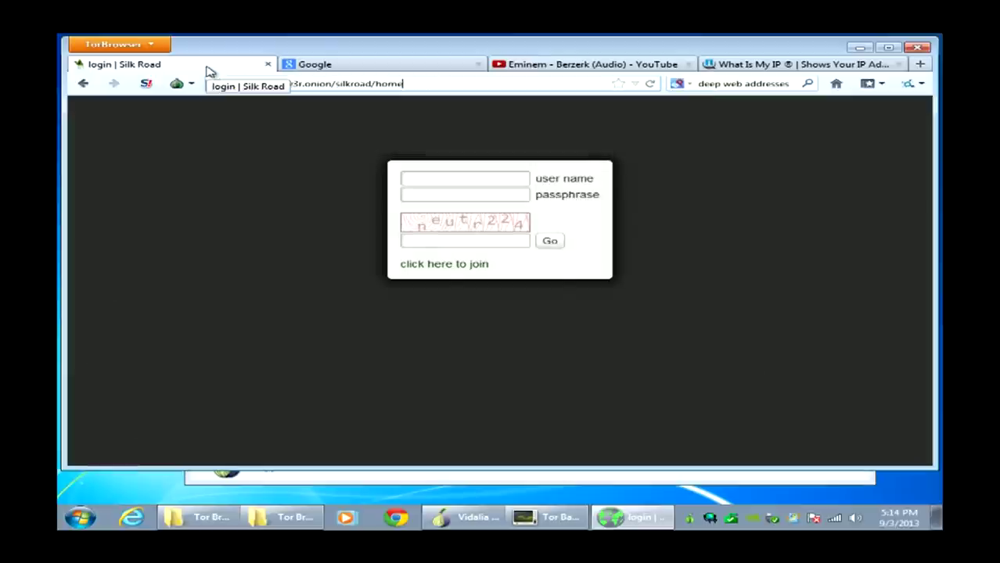
drag(252, 83, 341, 80)
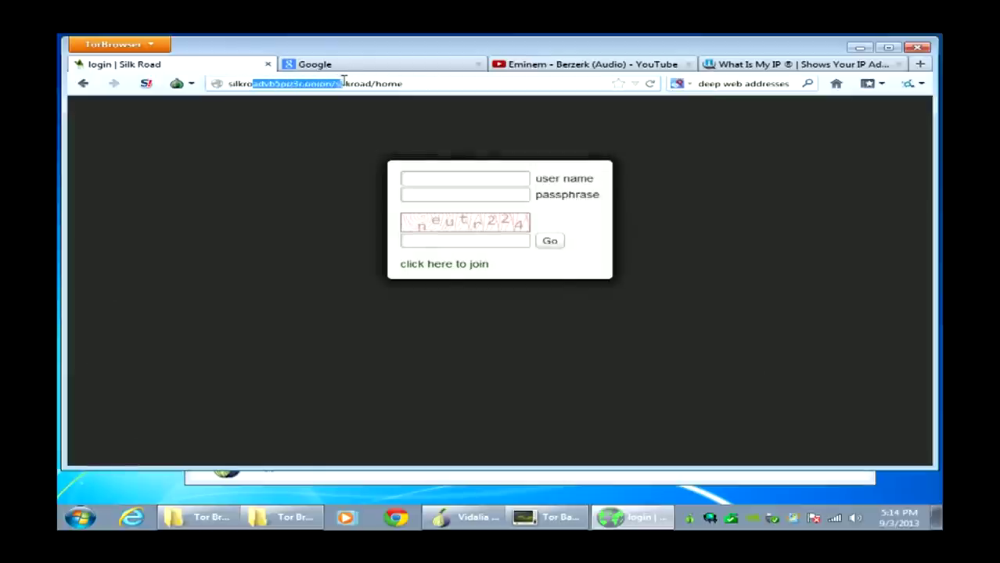
click(545, 67)
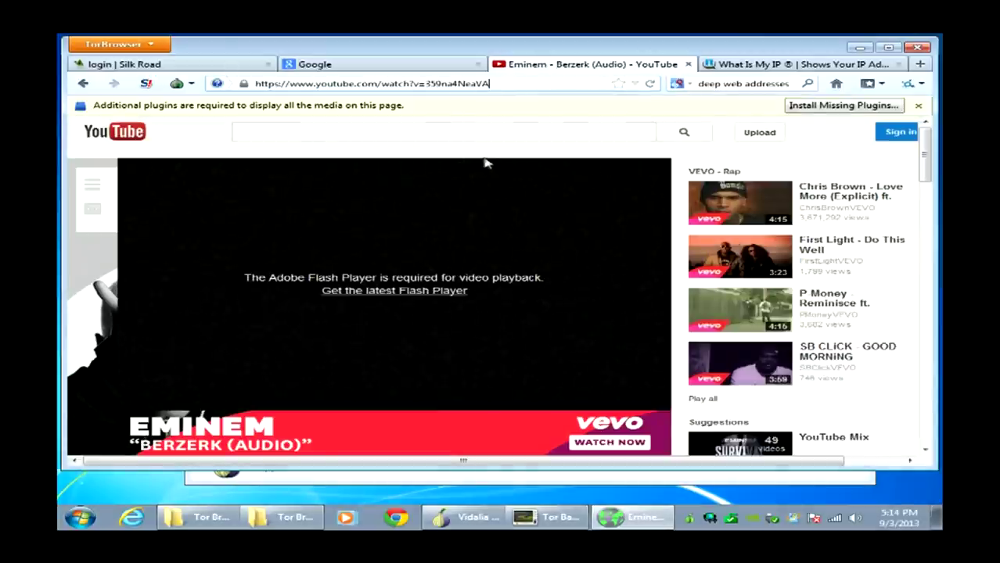